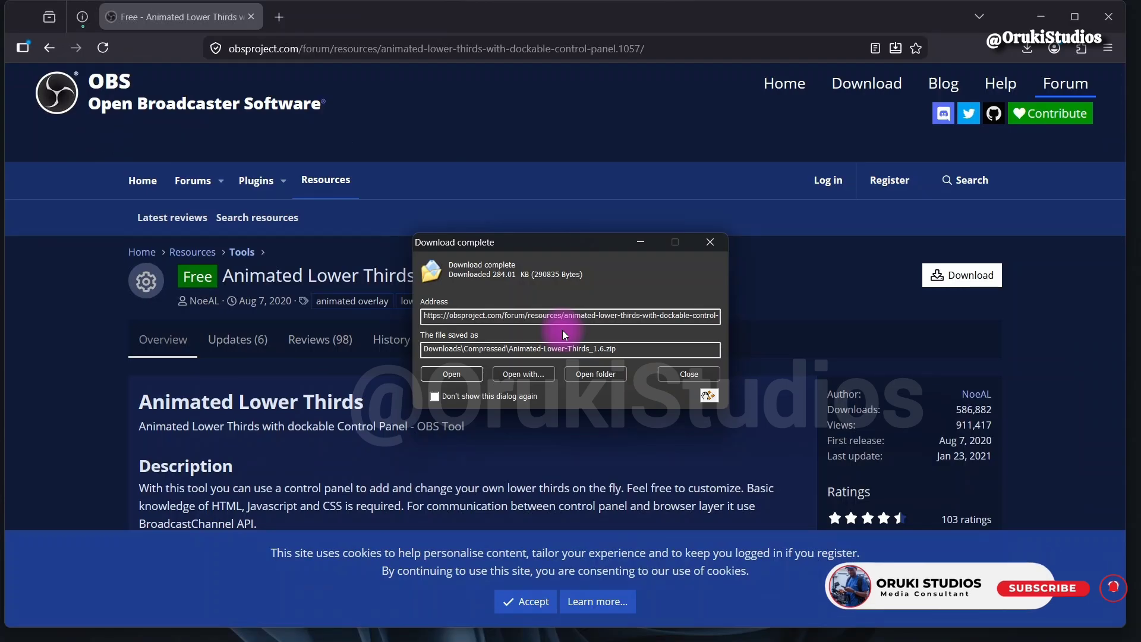
- Show the downloaded Animated-Lower-Thirds_1.6 archive in its folder and open WinRAR's extraction options for it
left_click(591, 374)
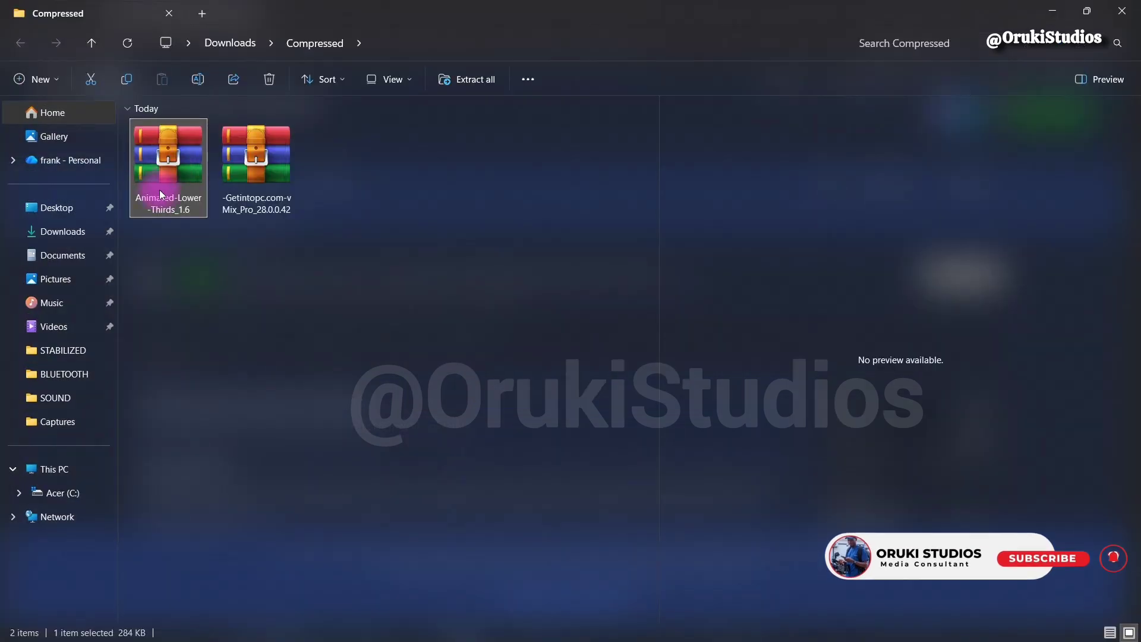
mouse_move(156, 188)
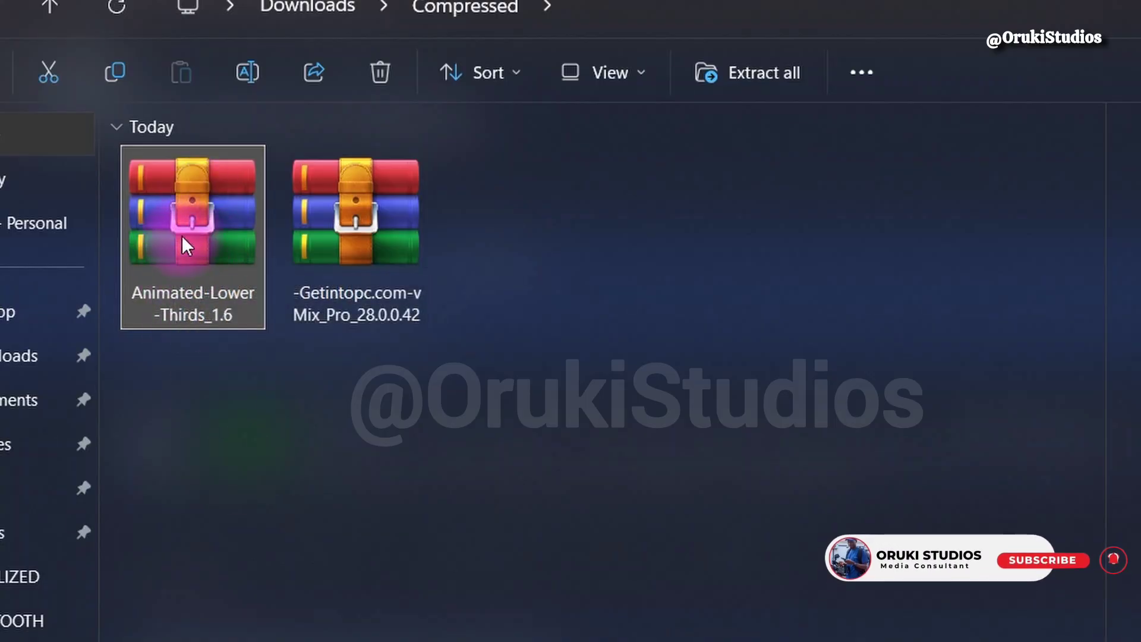
mouse_move(186, 244)
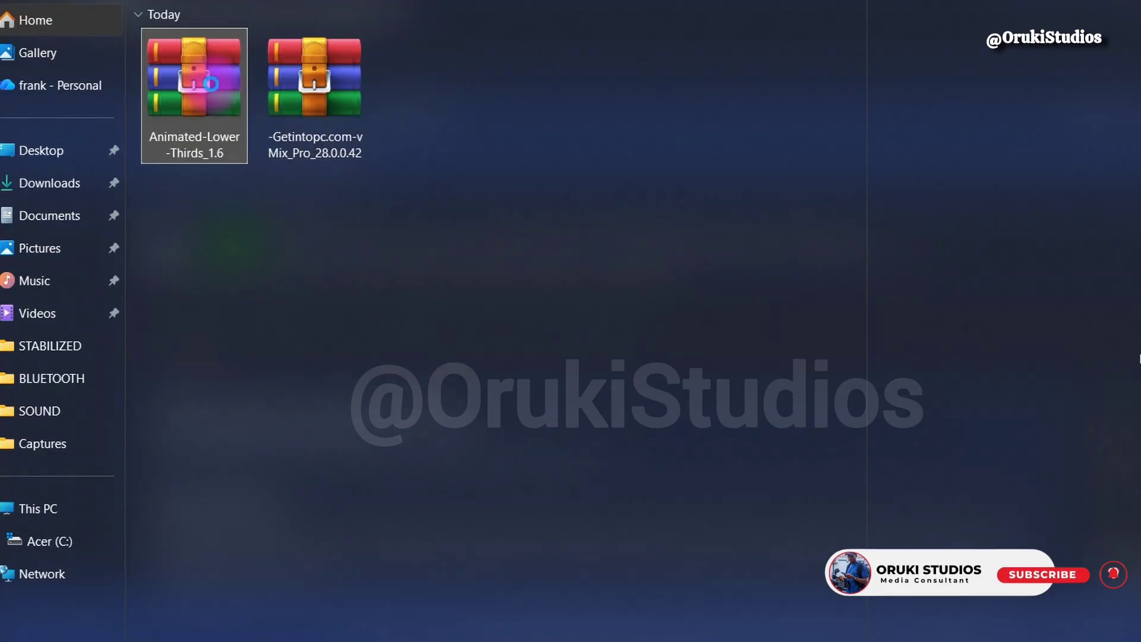
right_click(216, 220)
mouse_move(312, 508)
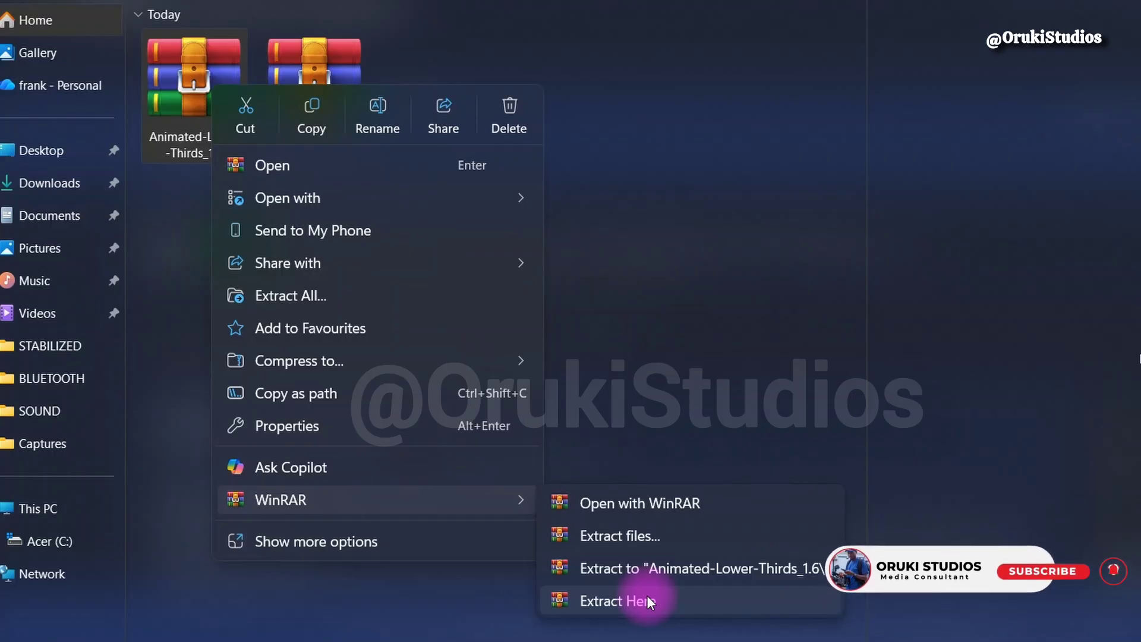
left_click(654, 534)
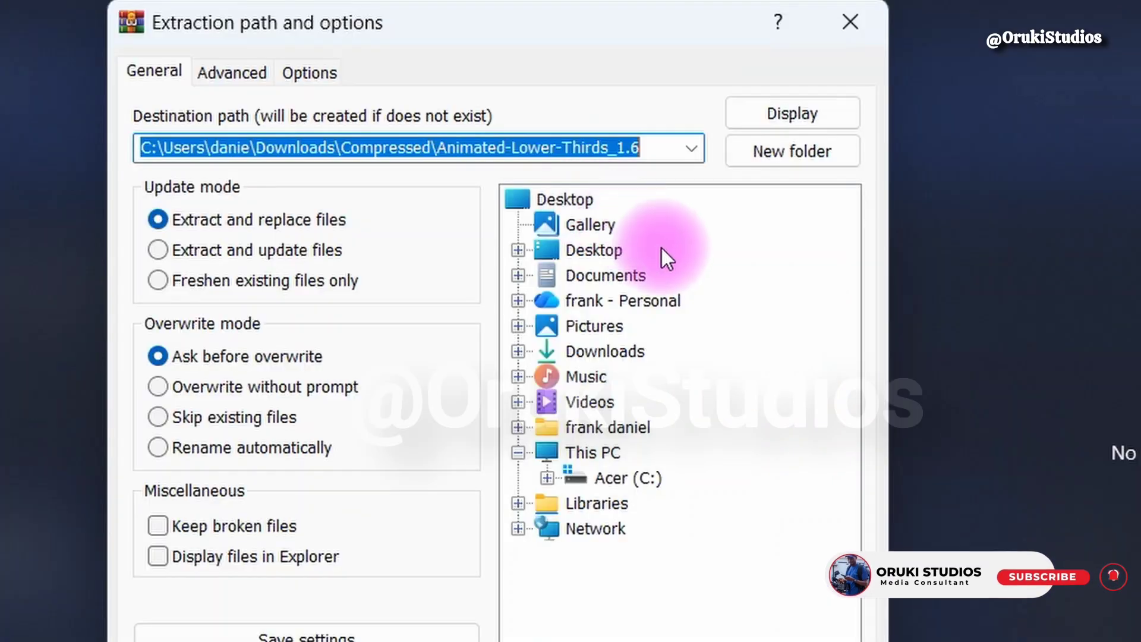
- Extract the archive to C:\Program Files\obs-studio
left_click(547, 475)
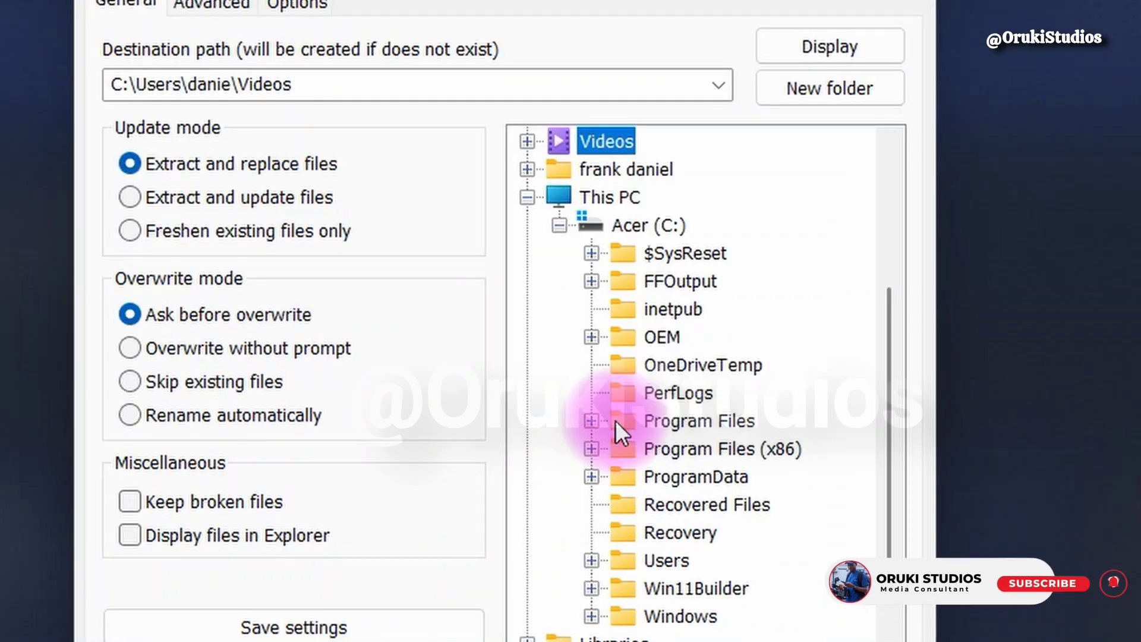
left_click(598, 451)
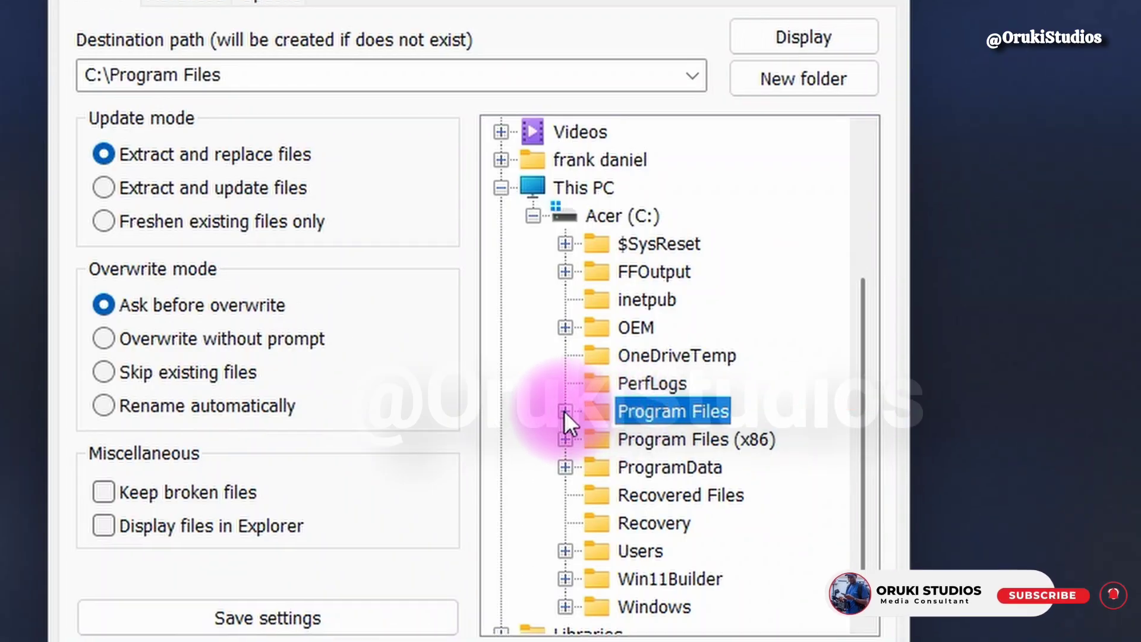
left_click(565, 411)
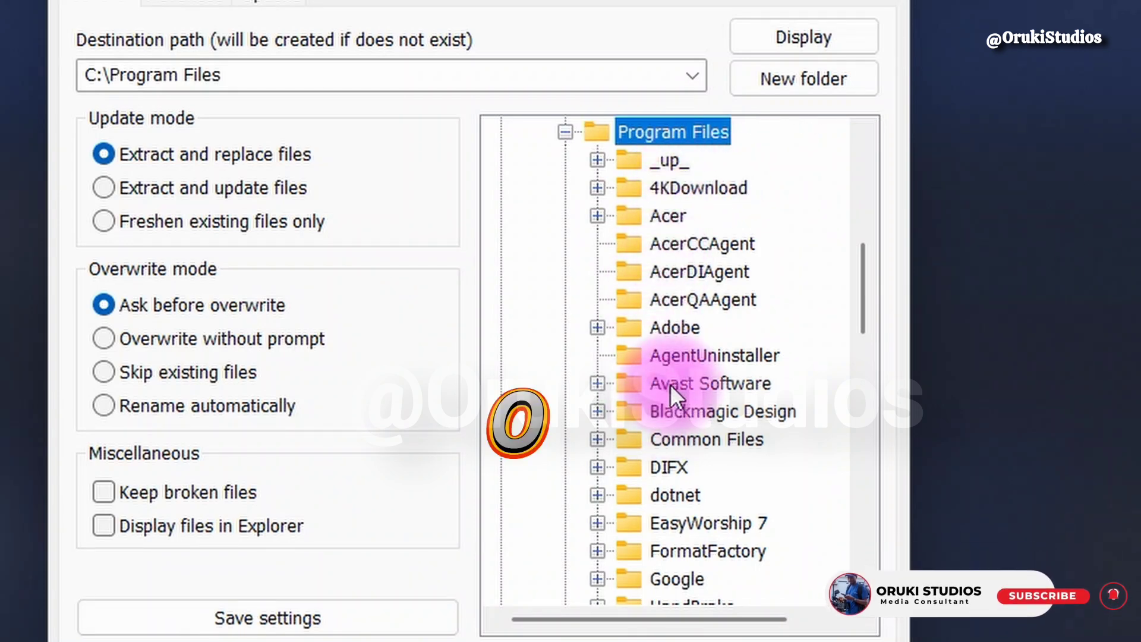
key("o")
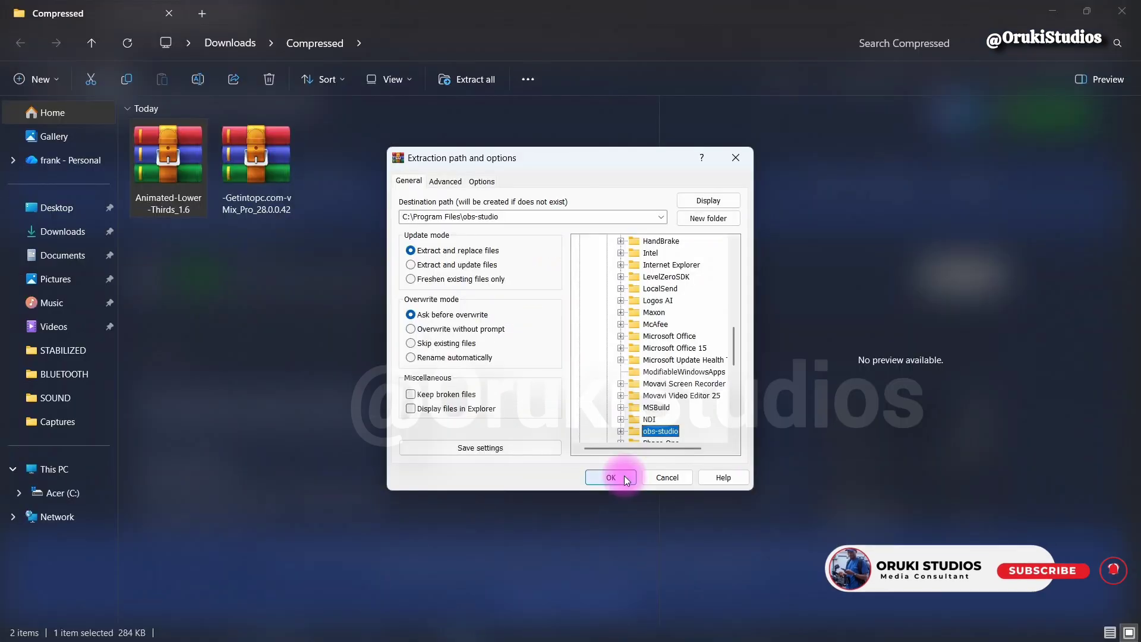
left_click(798, 555)
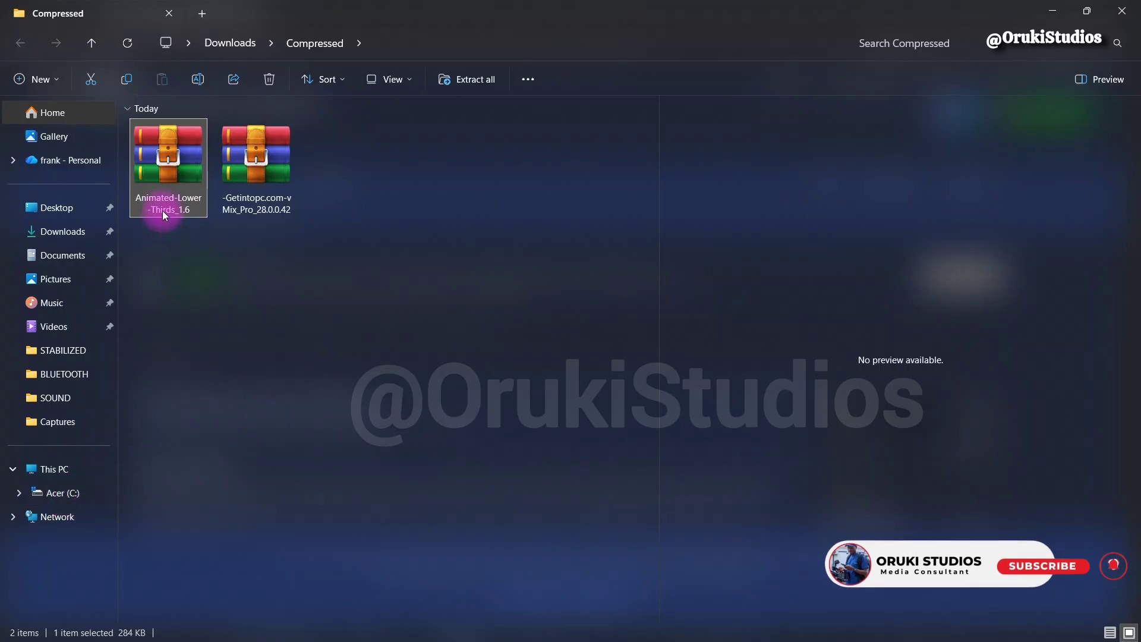
- Open the obs-studio folder inside Program Files on the C: drive
left_click(55, 492)
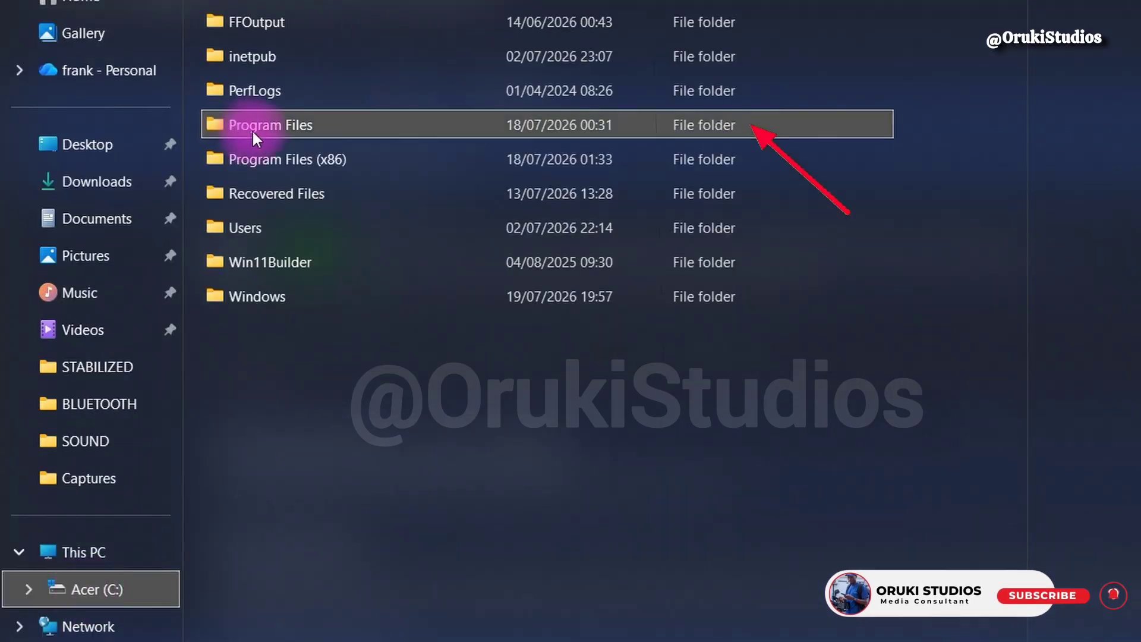
double_click(252, 129)
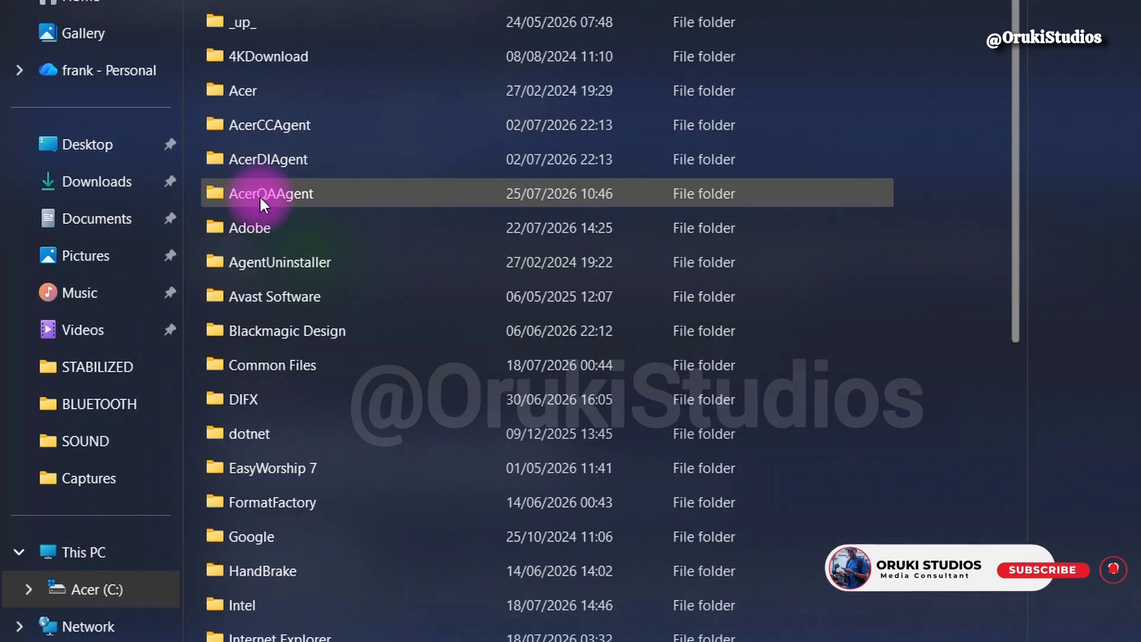
key("o")
scroll(620, 432, "up", 2)
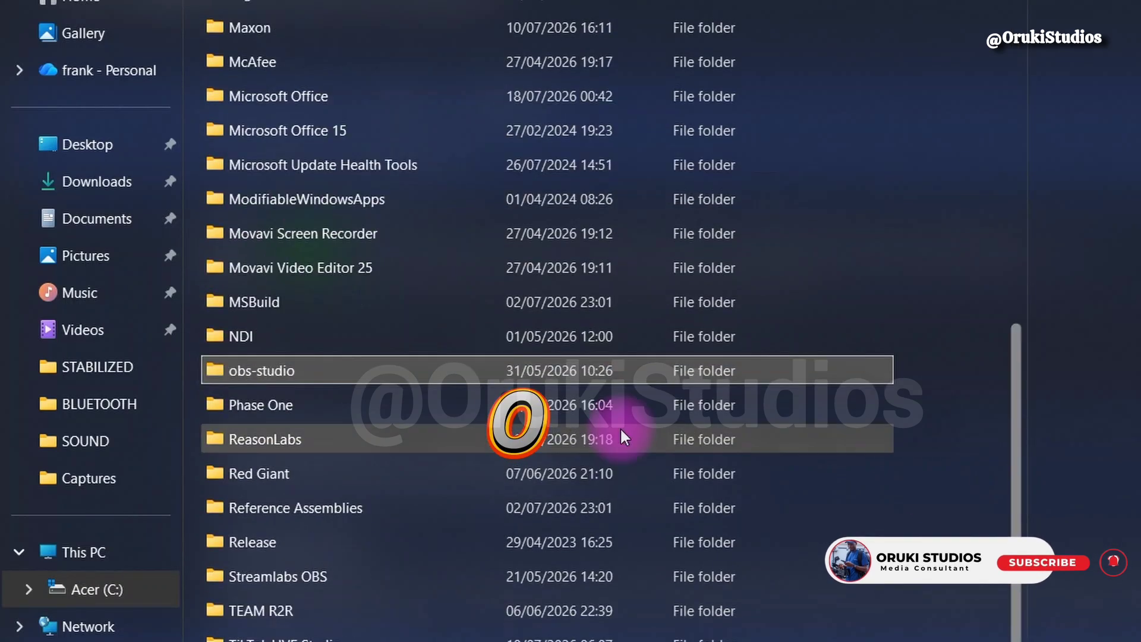
double_click(237, 369)
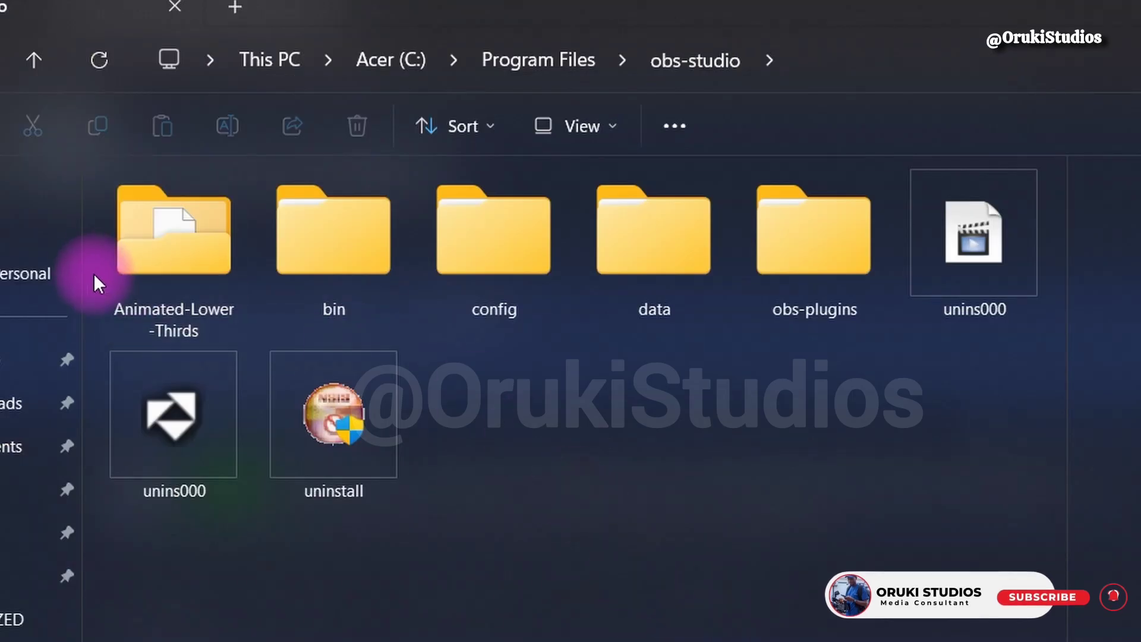
- Open the Animated-Lower-Thirds folder and go into its lower thirds subfolder
left_click(159, 238)
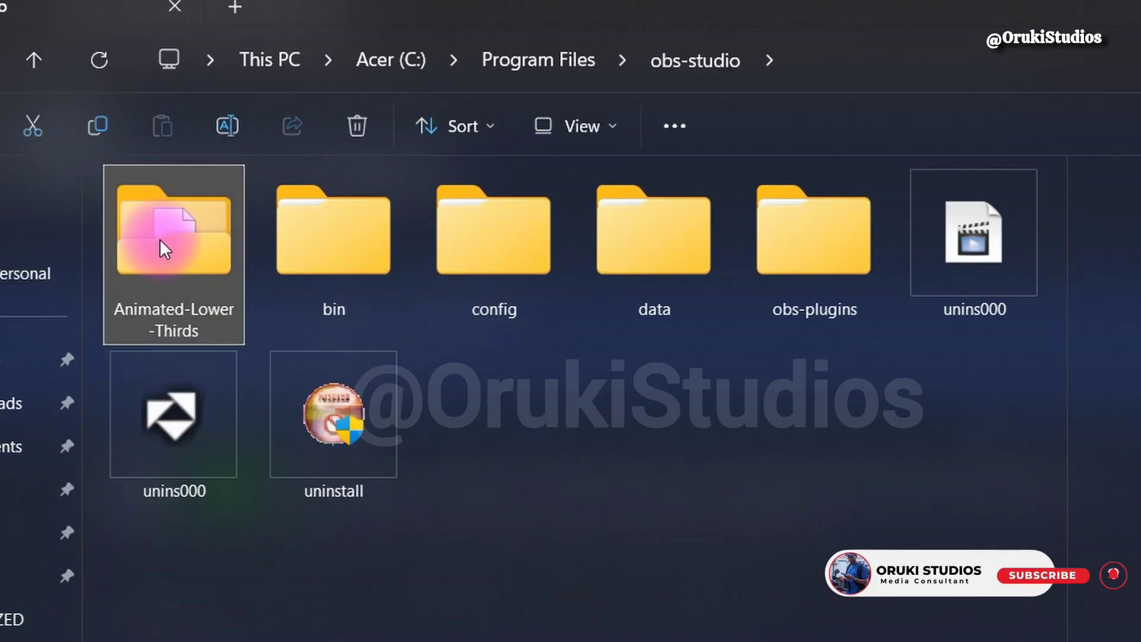
mouse_move(165, 247)
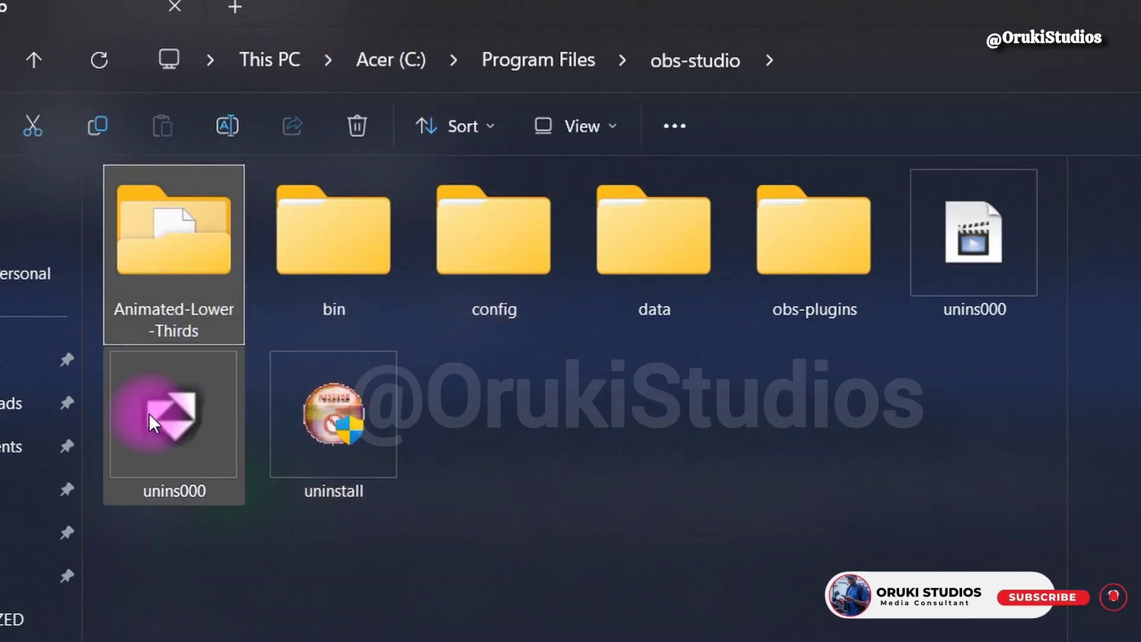
double_click(187, 234)
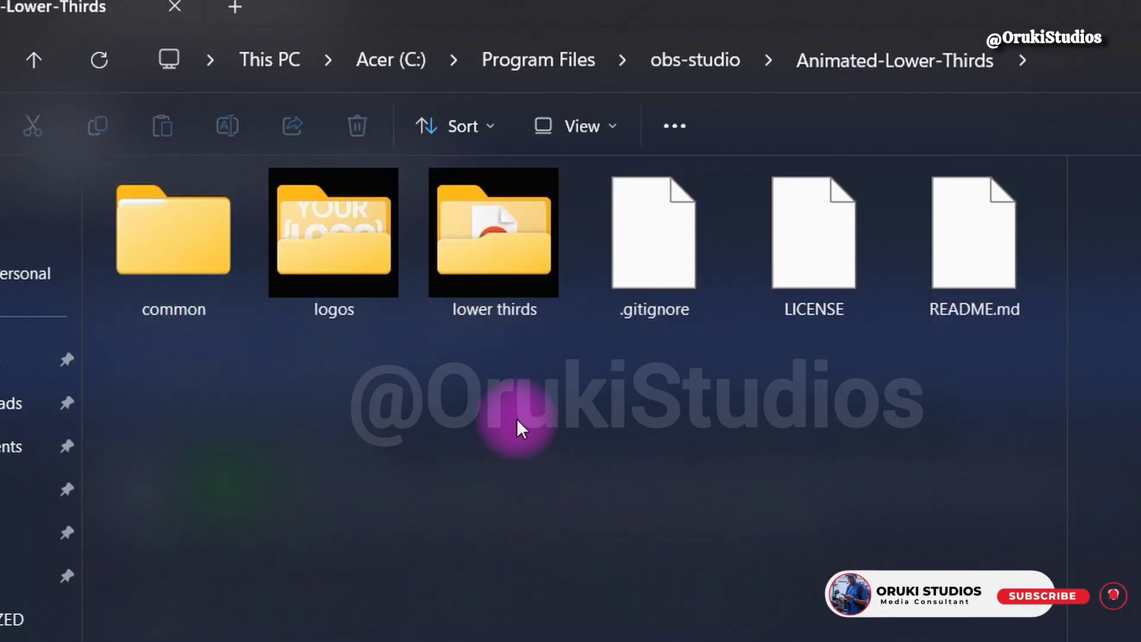
left_click(499, 286)
left_click(369, 275)
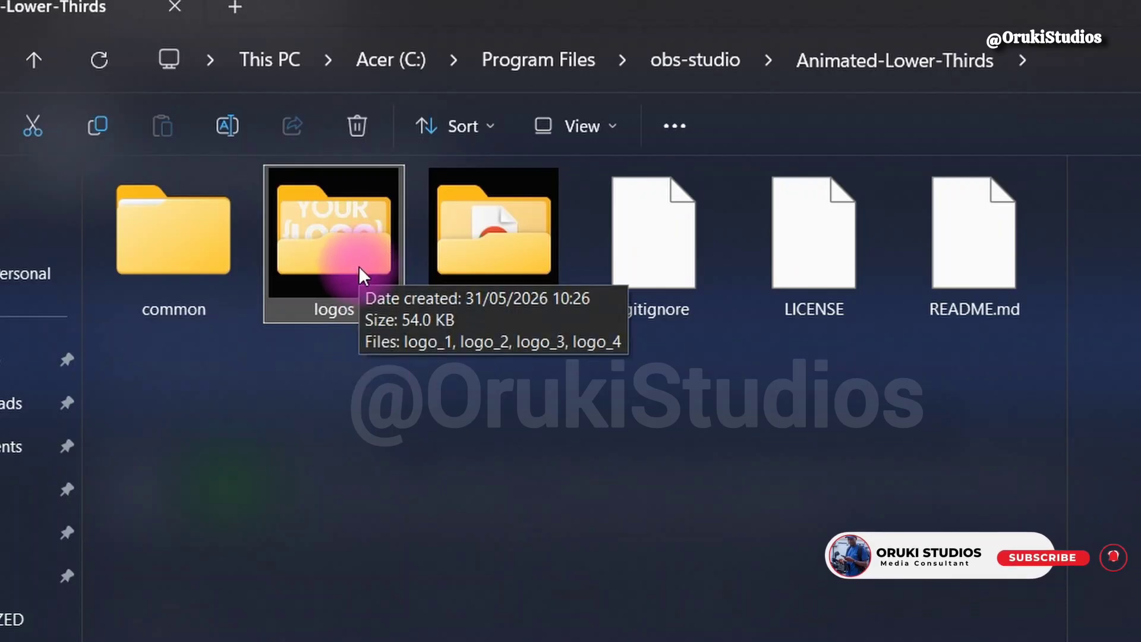
left_click(436, 424)
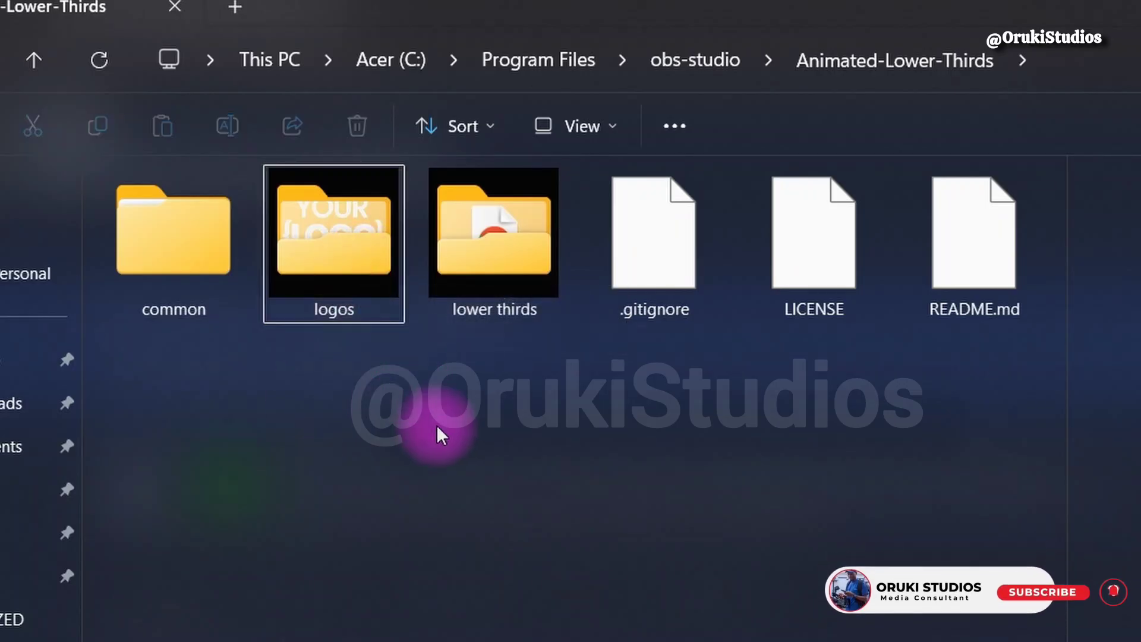
double_click(504, 280)
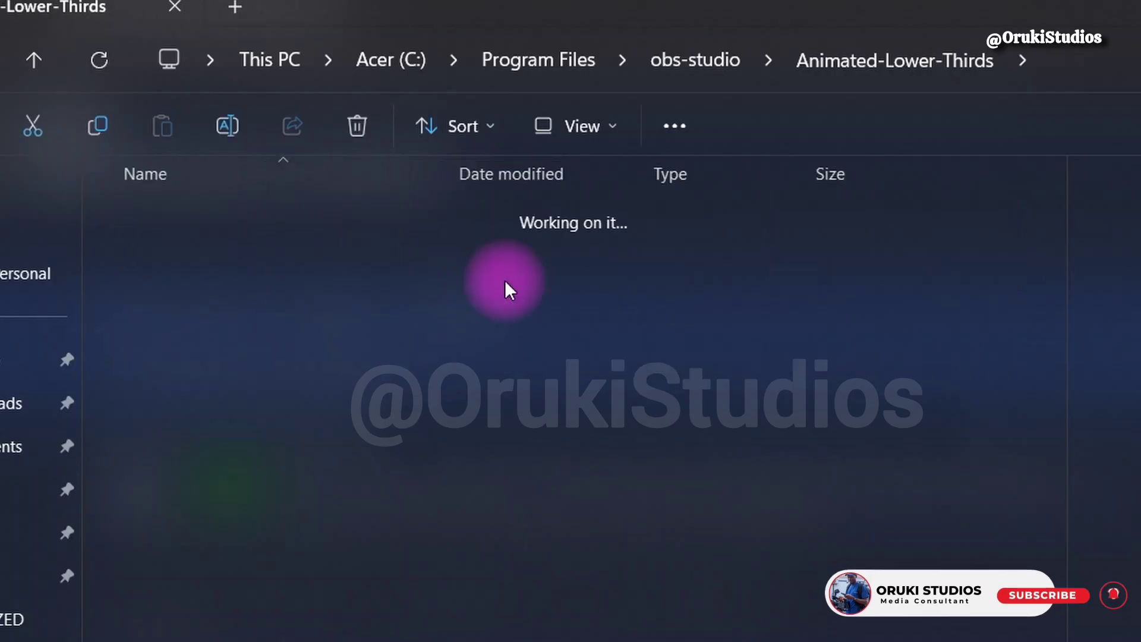
- Look over the files in the lower thirds folder and open browser-source in Chrome
left_click(311, 279)
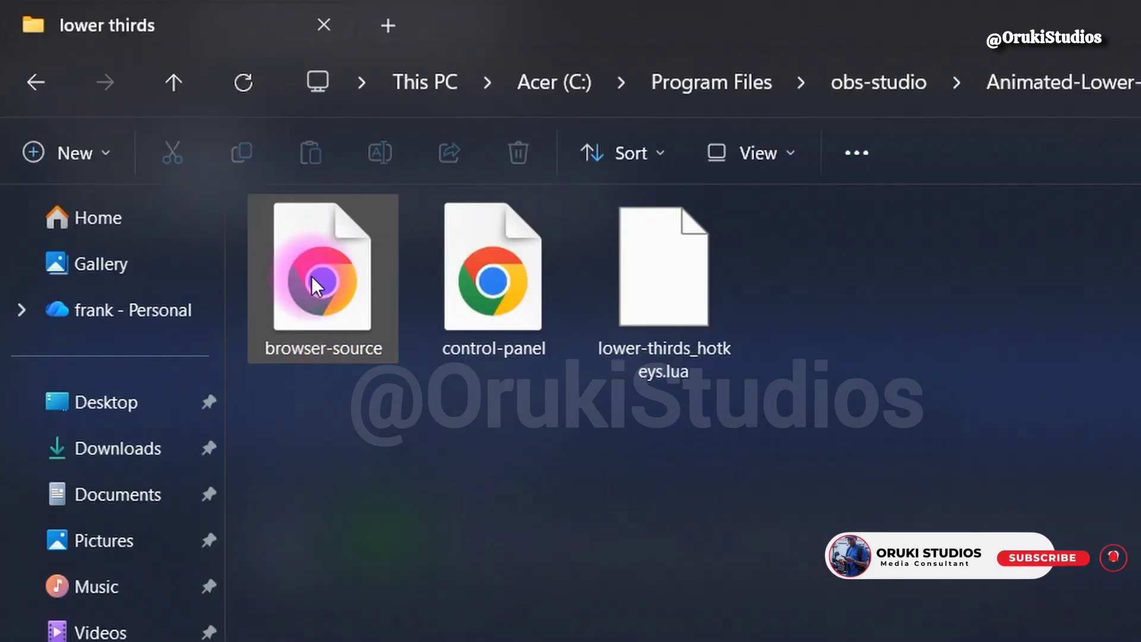
left_click(510, 316)
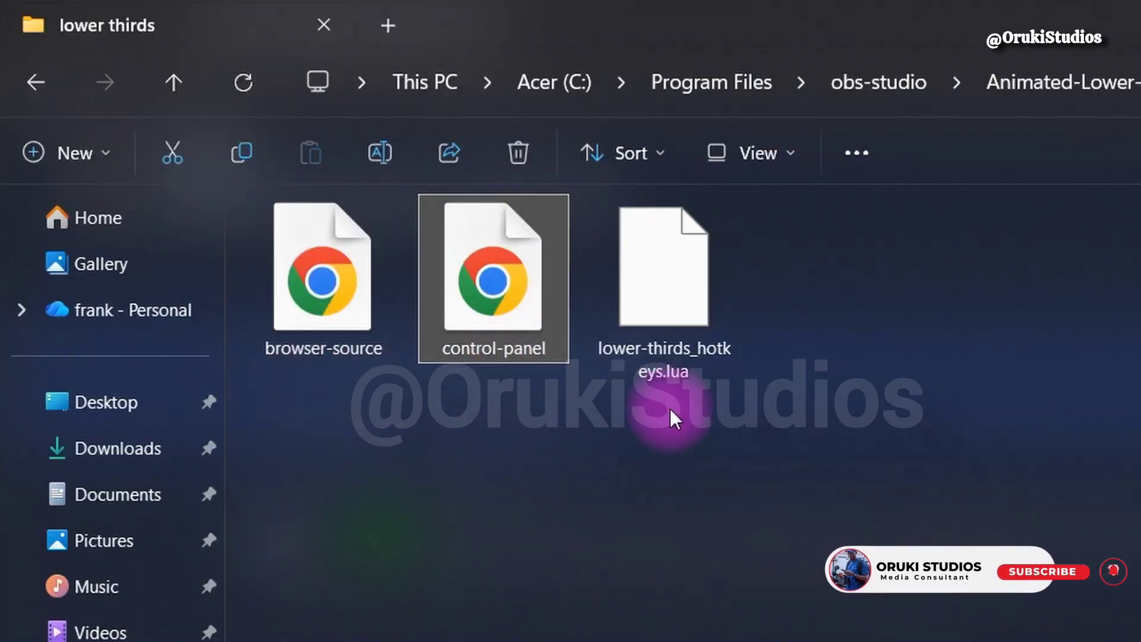
left_click(682, 356)
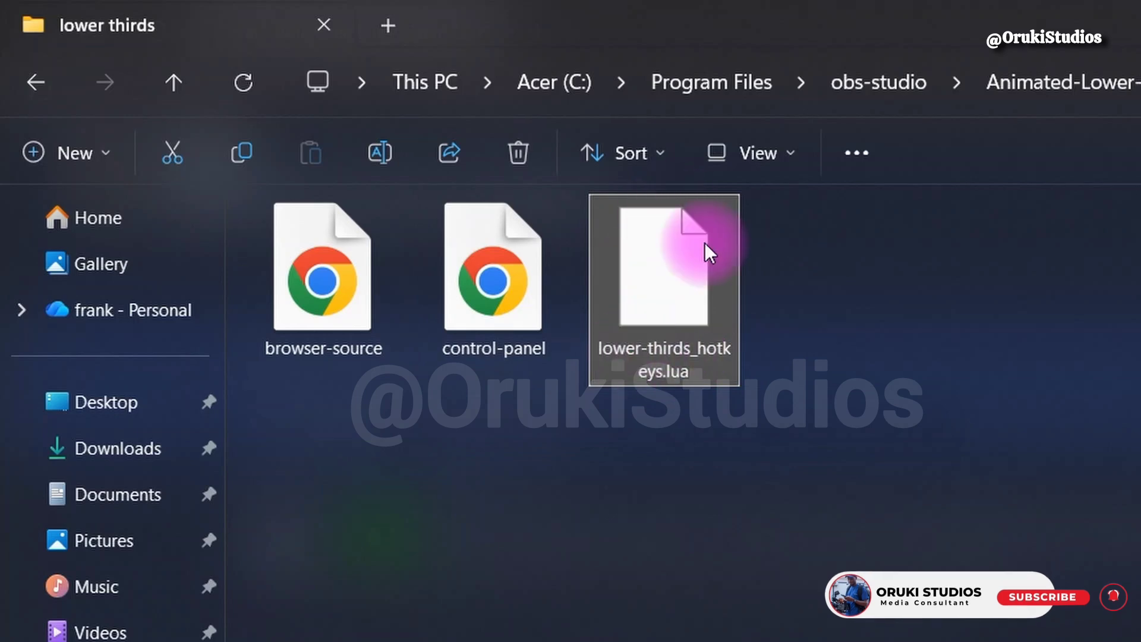
left_click_drag(534, 389, 369, 439)
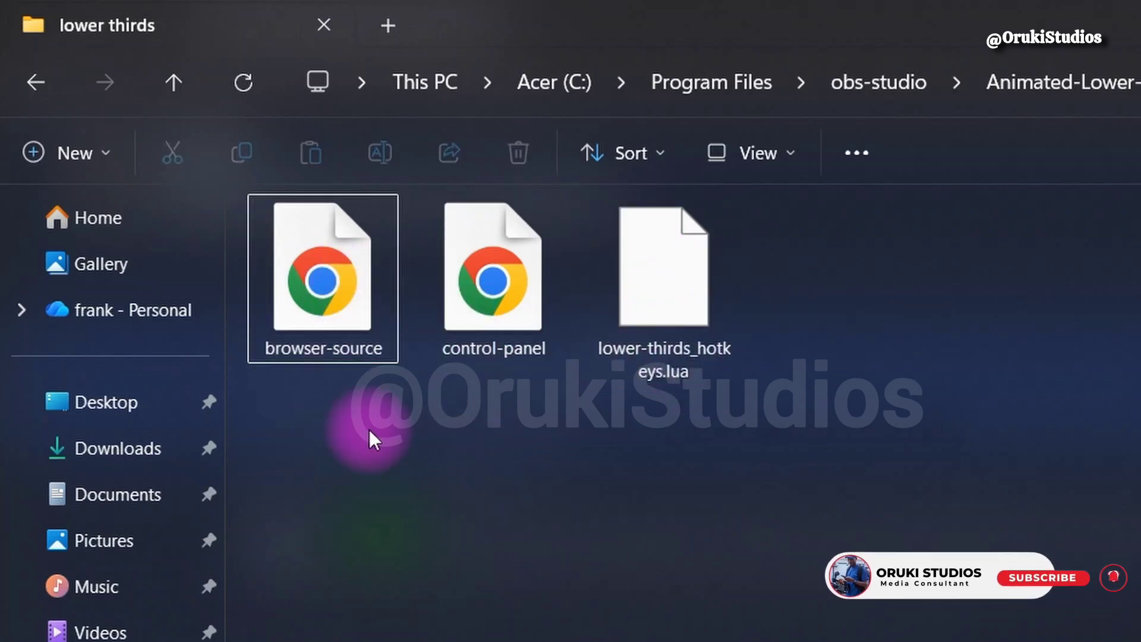
double_click(319, 304)
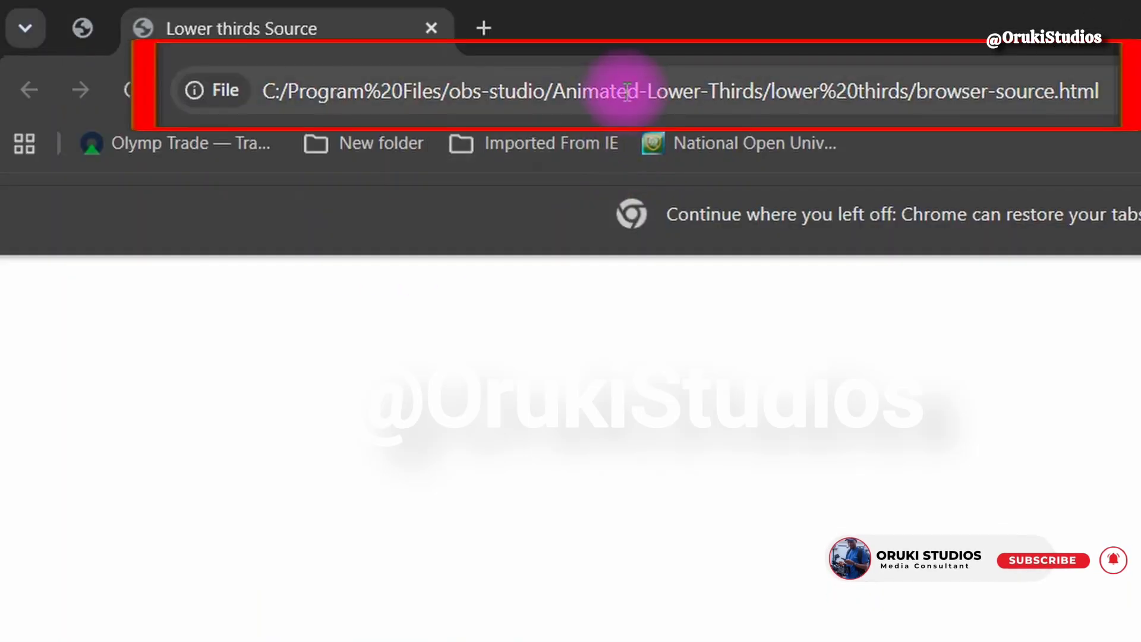
- Copy the full file address of the browser-source.html page
left_click(325, 47)
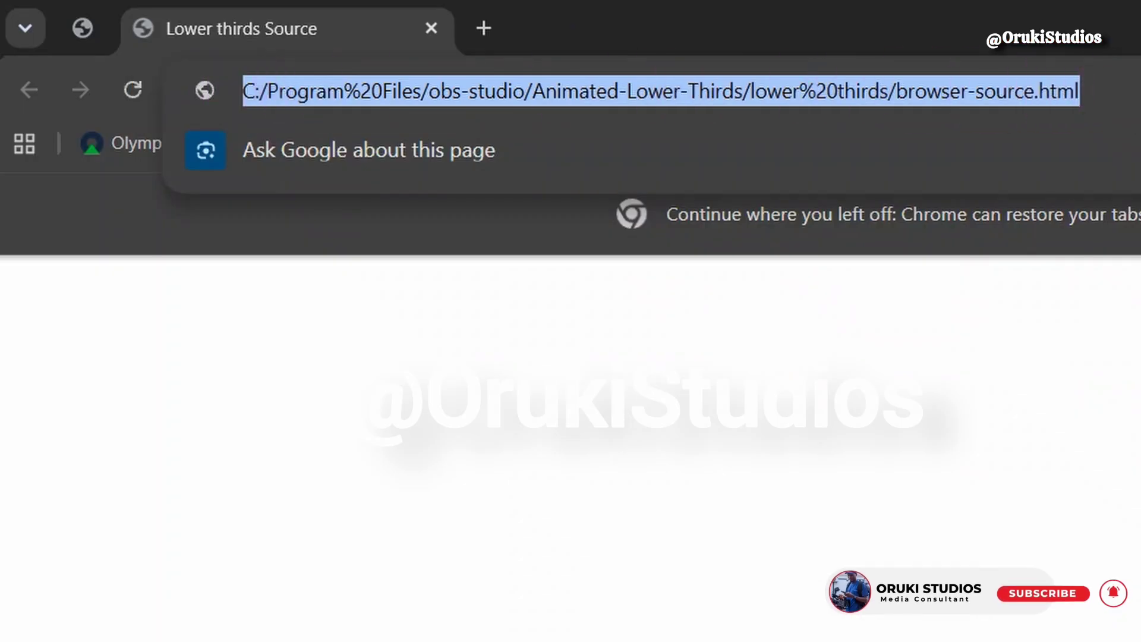
left_click_drag(1117, 91, 226, 70)
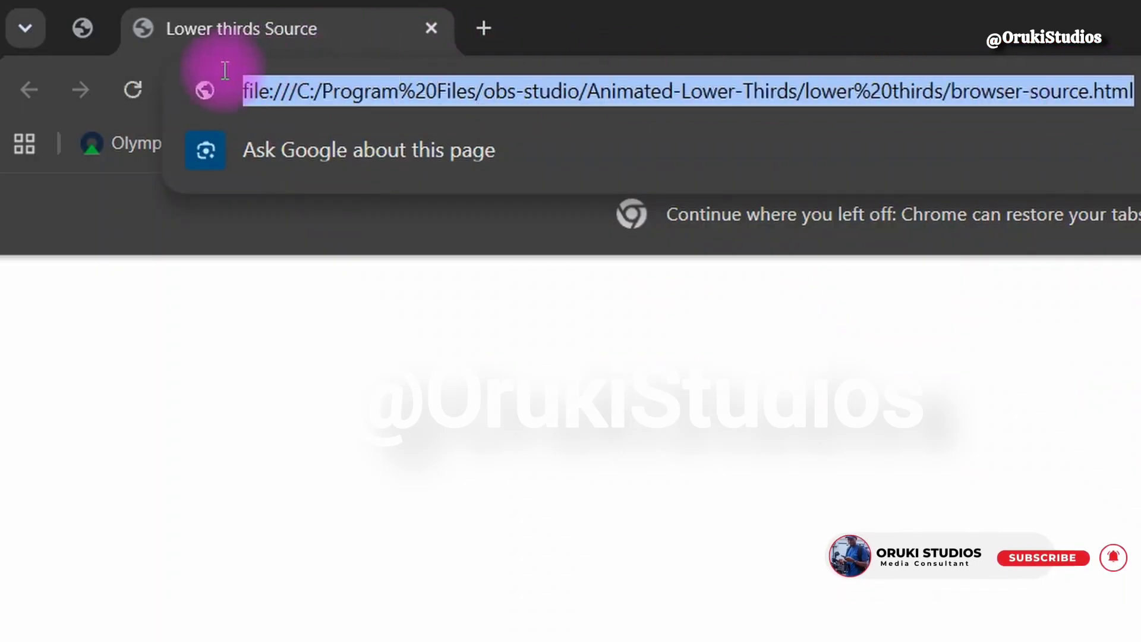
right_click(284, 84)
left_click(411, 293)
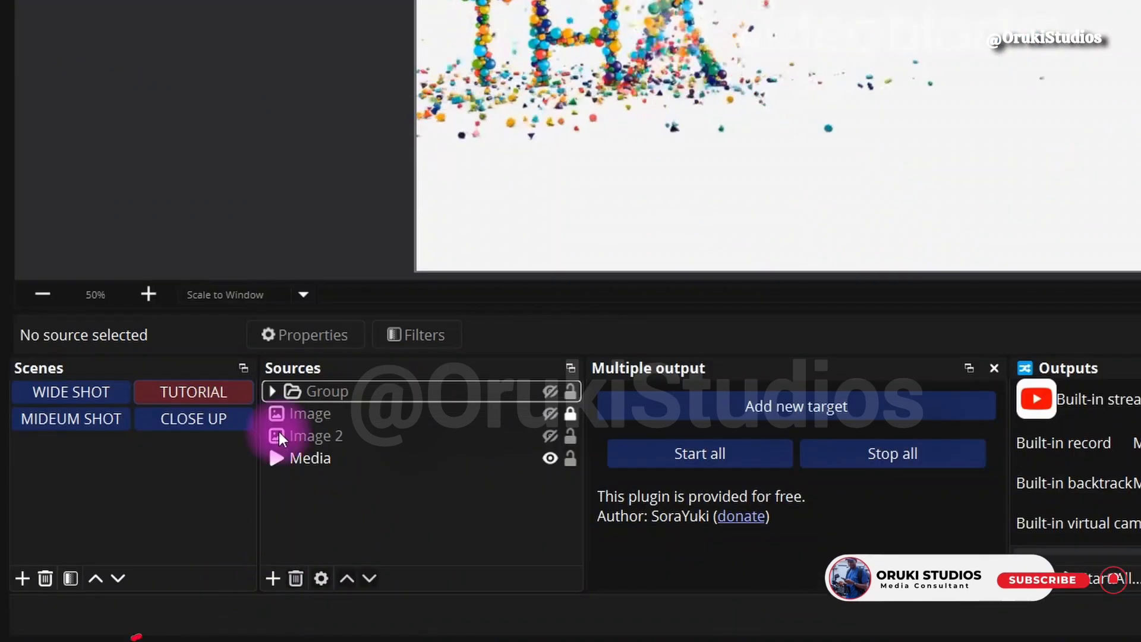
- Switch to OBS Studio and add a new Browser source named LOWERTHIRD to the TUTORIAL scene
left_click(276, 581)
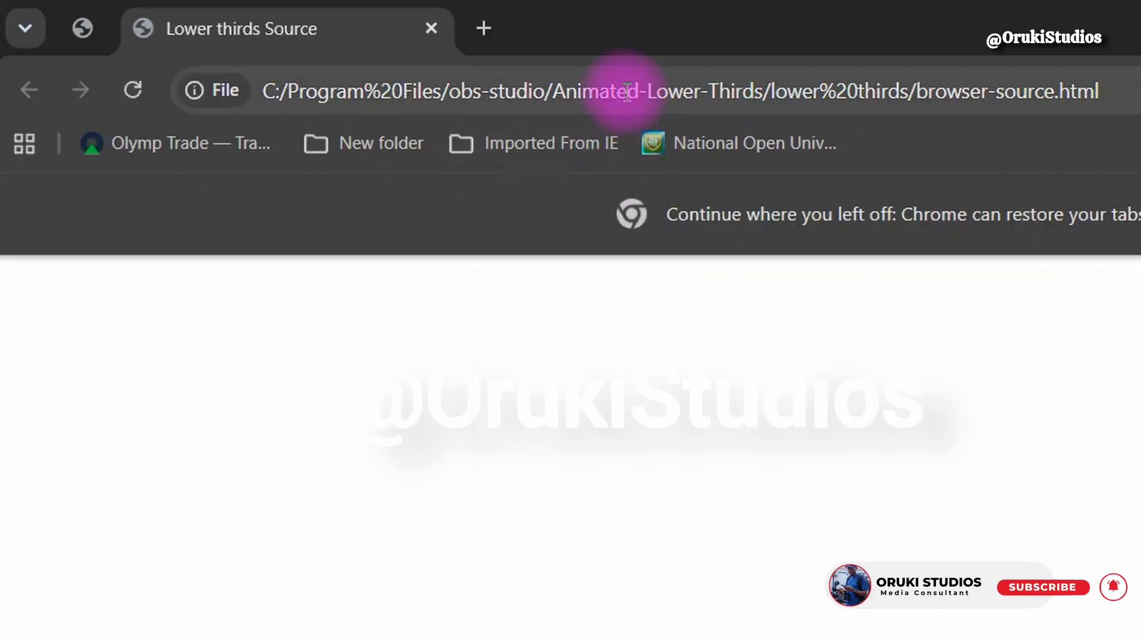
left_click(625, 91)
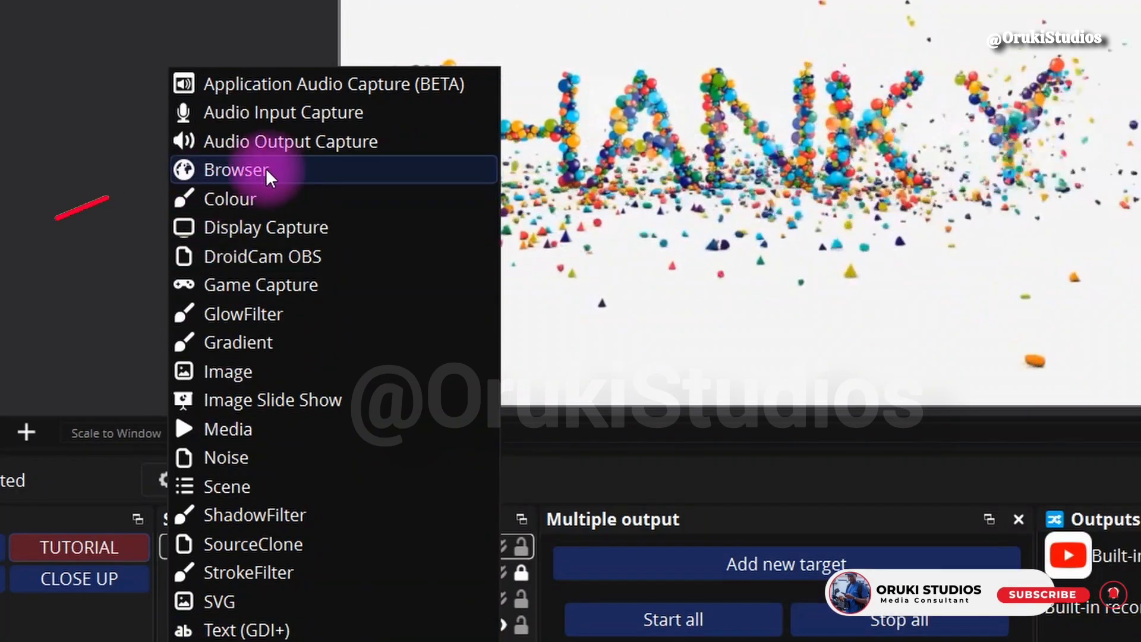
left_click(235, 168)
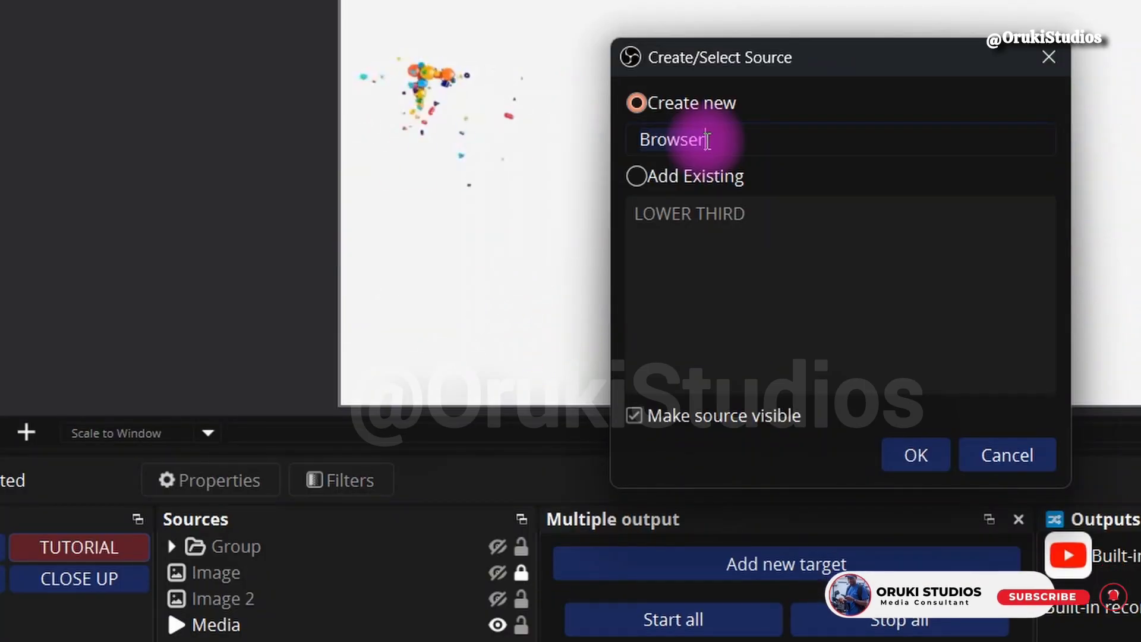
type("LOWERTHIRD")
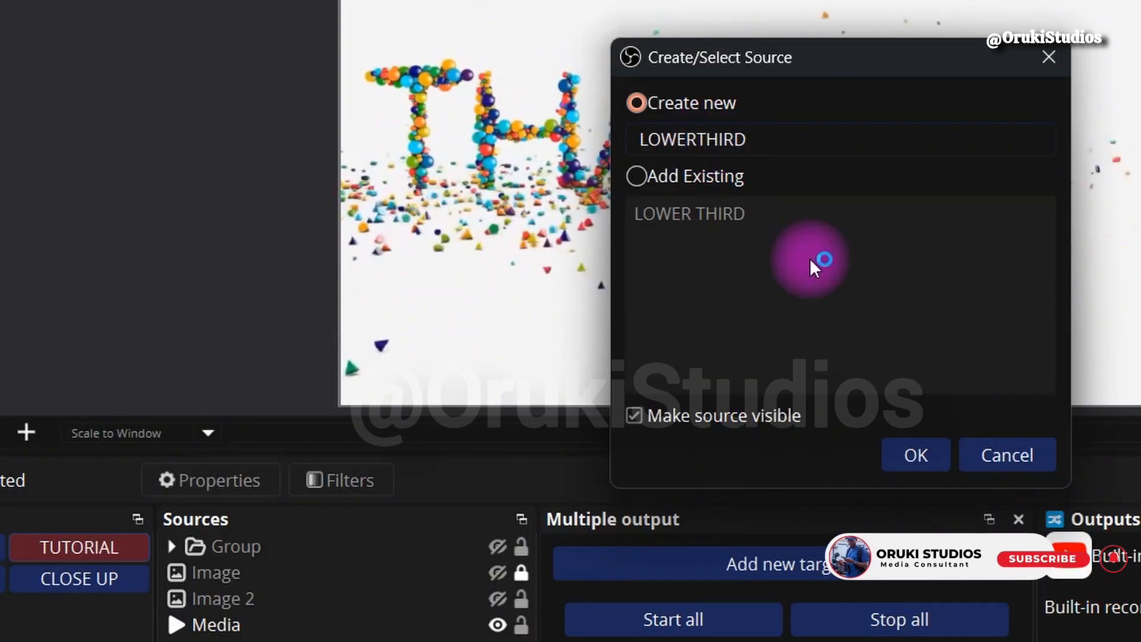
left_click(925, 451)
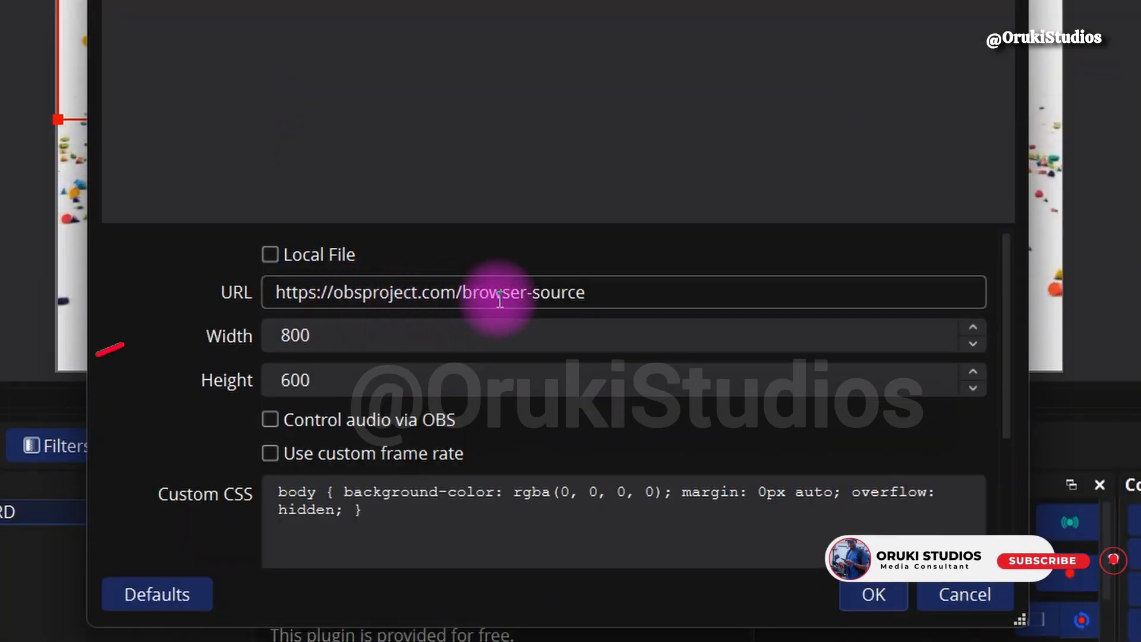
- Replace the LOWERTHIRD source's default URL with the copied browser-source.html file address
left_click_drag(565, 297, 269, 307)
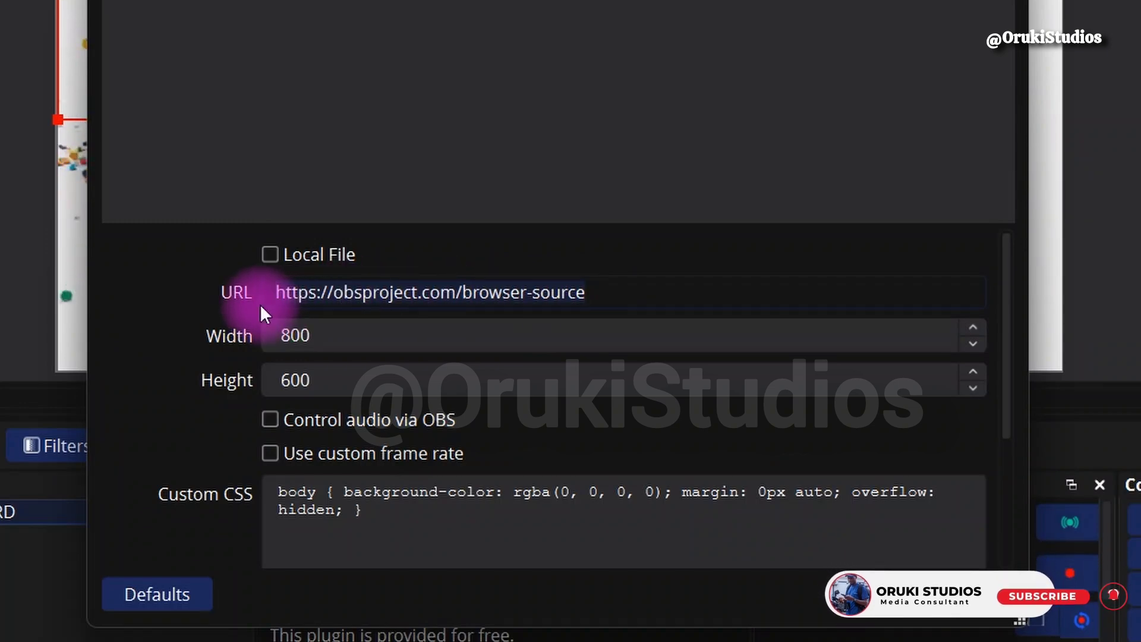
key("BackSpace")
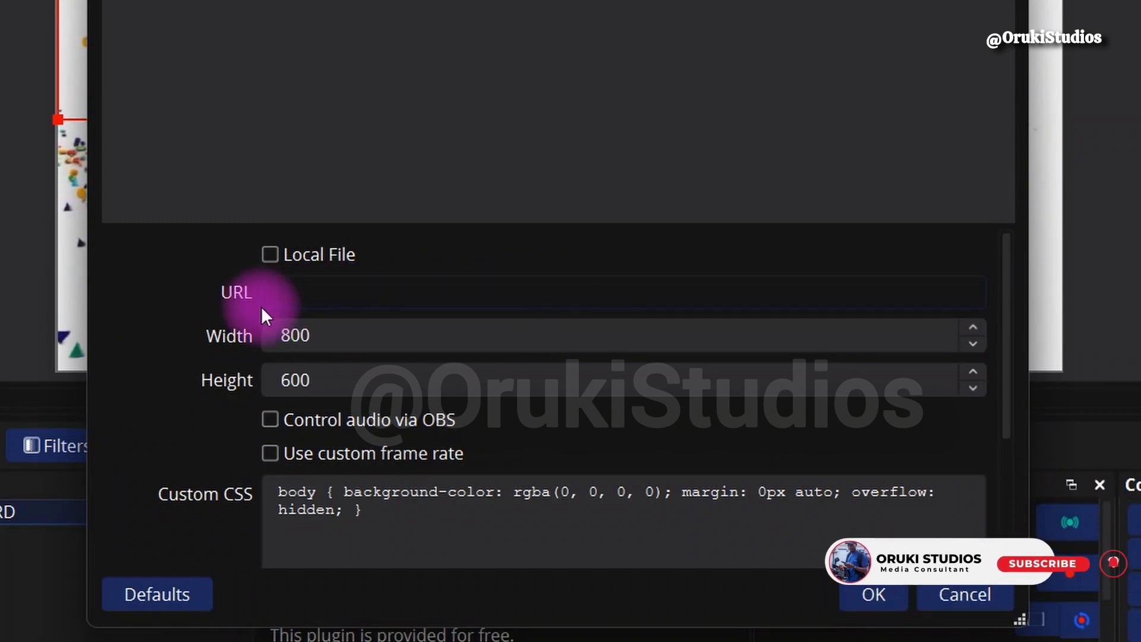
right_click(297, 295)
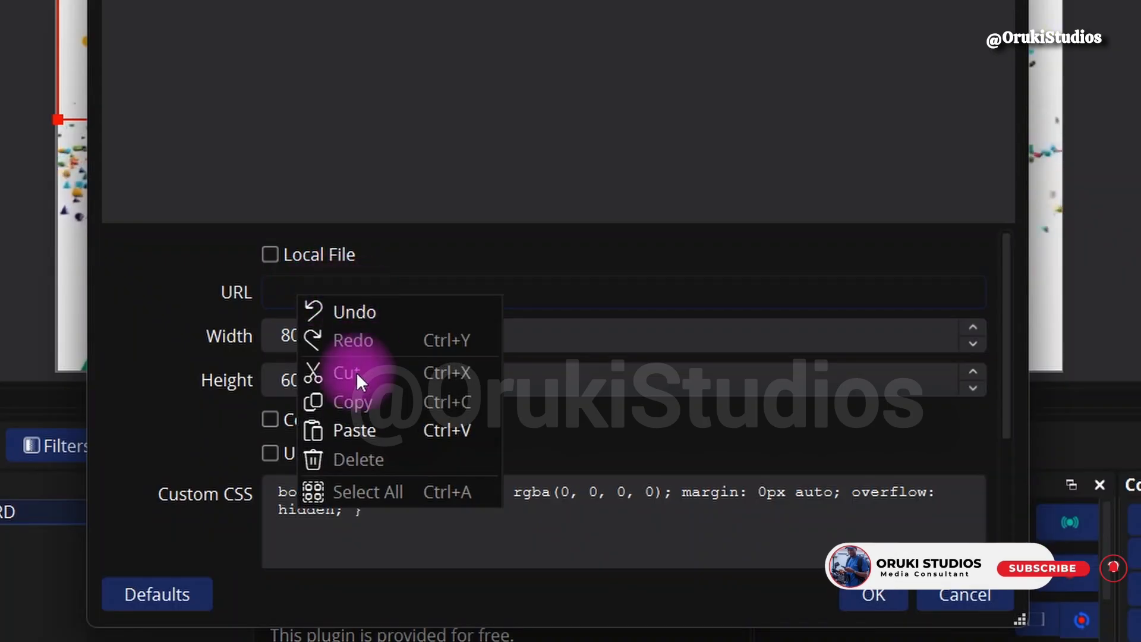
left_click(363, 431)
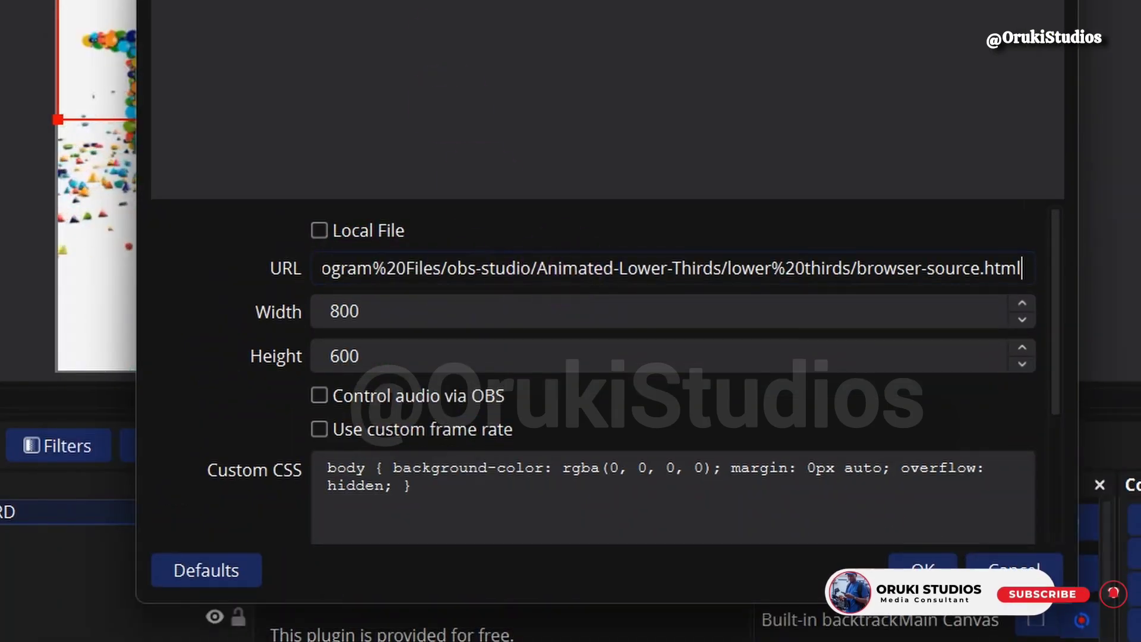
- Set the browser source's width to 1920 and height to 400, and move it to the bottom edge of the canvas
left_click_drag(494, 0, 543, 7)
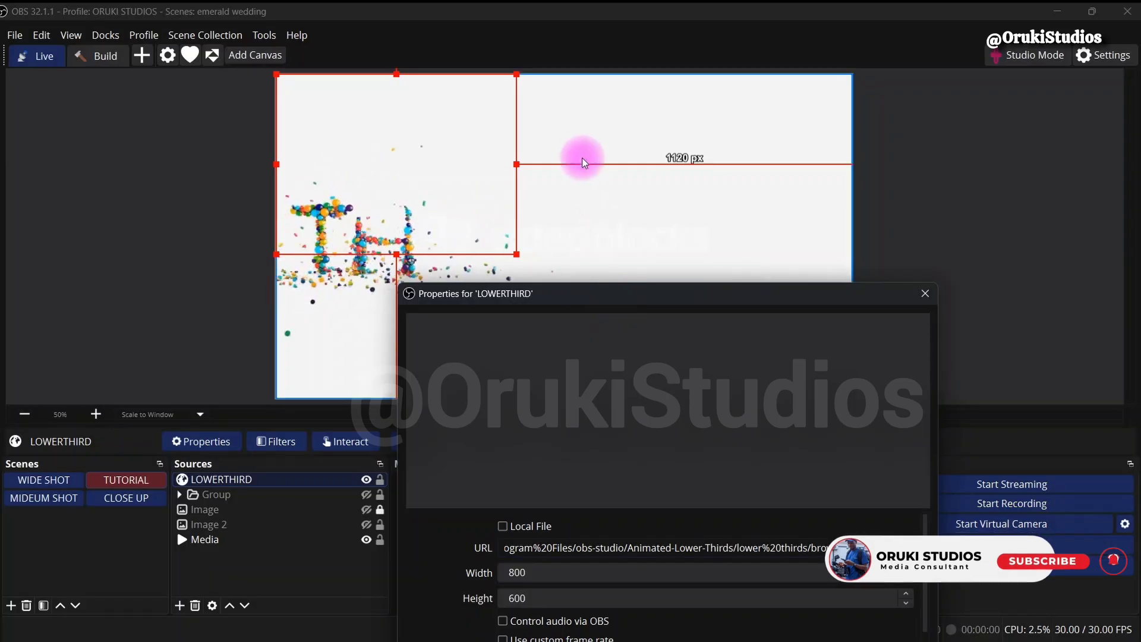
left_click_drag(637, 304, 550, 93)
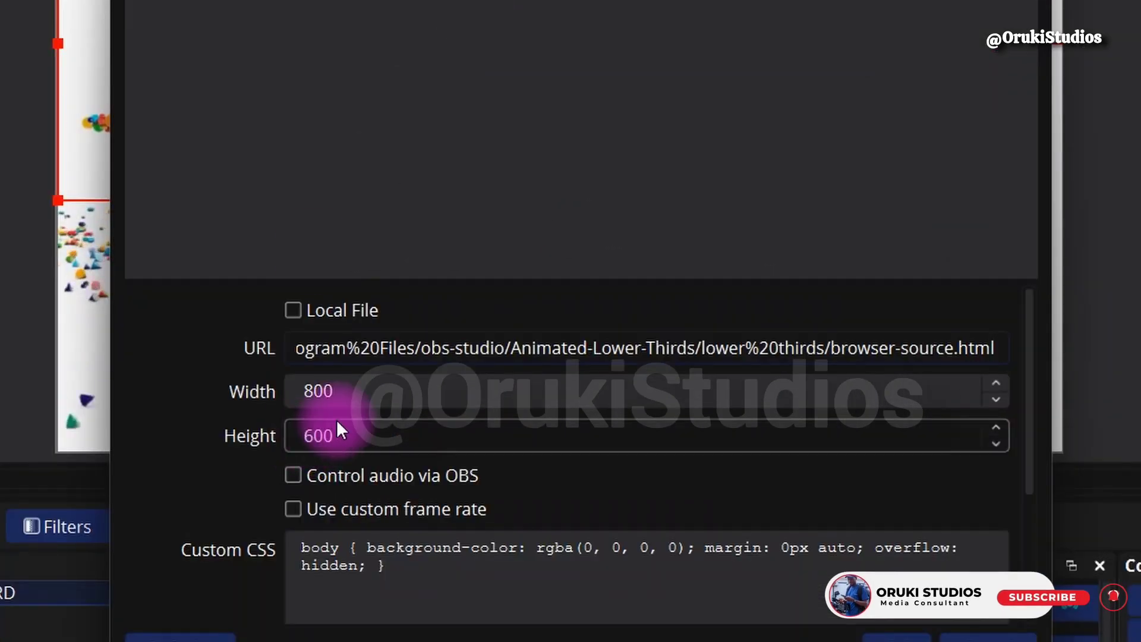
left_click(453, 357)
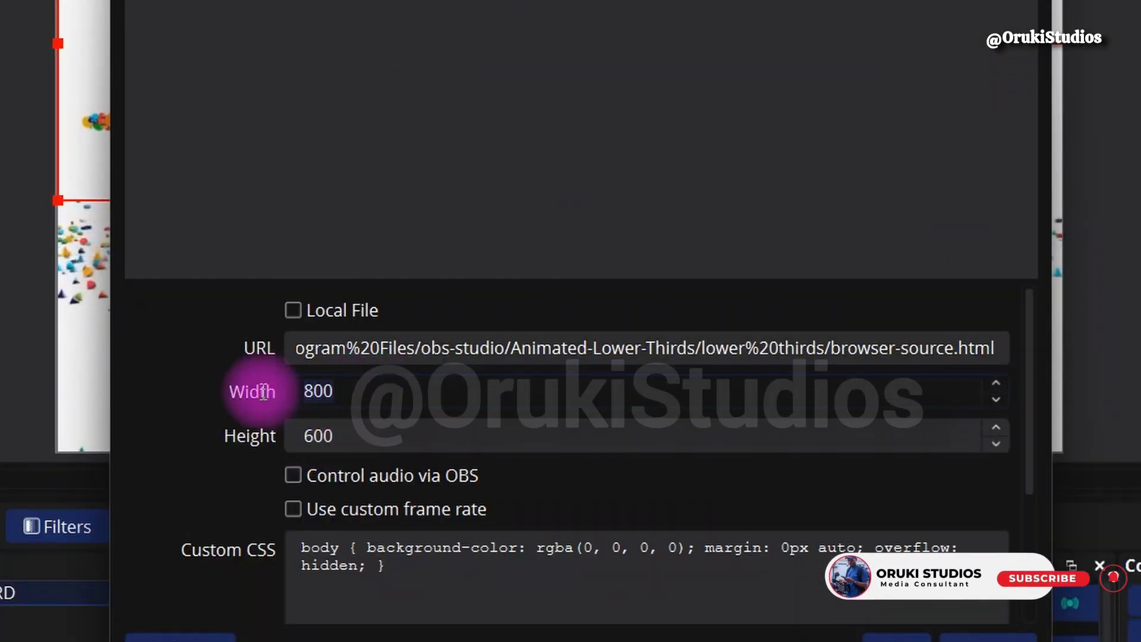
key("ctrl+a")
type("1920")
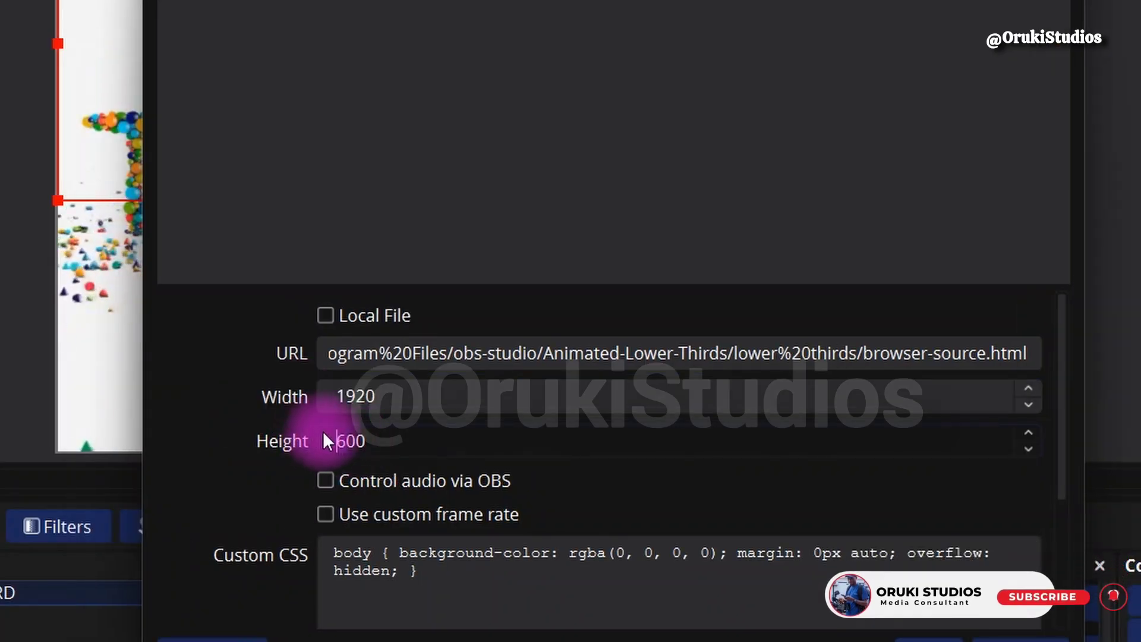
left_click(323, 440)
key("ctrl+a")
type("400")
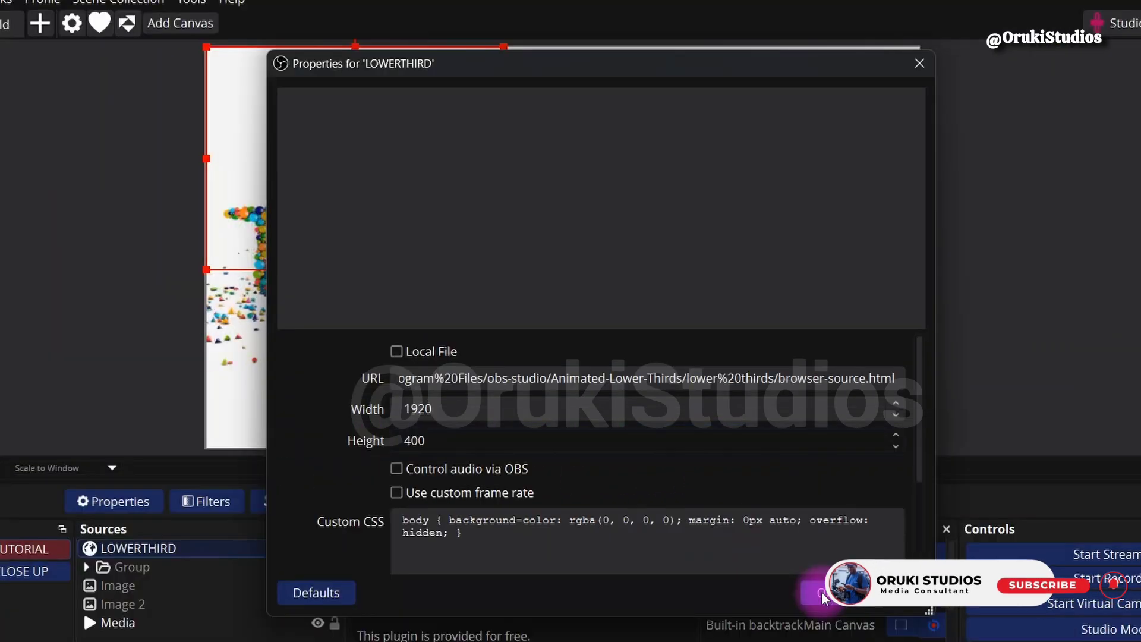
left_click(822, 593)
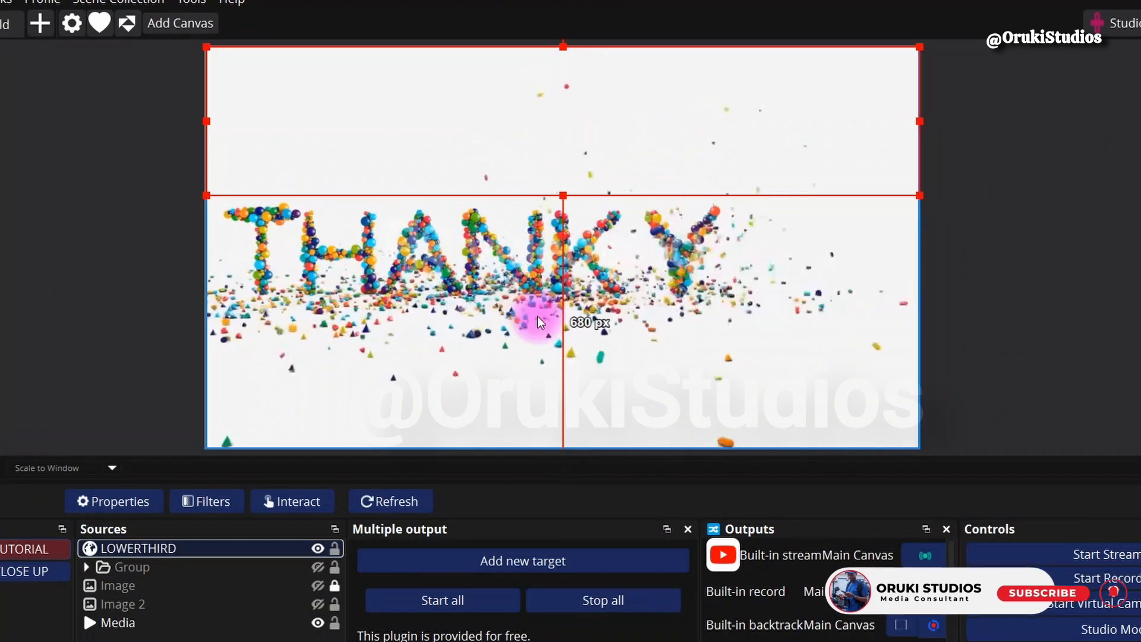
left_click_drag(551, 89, 484, 330)
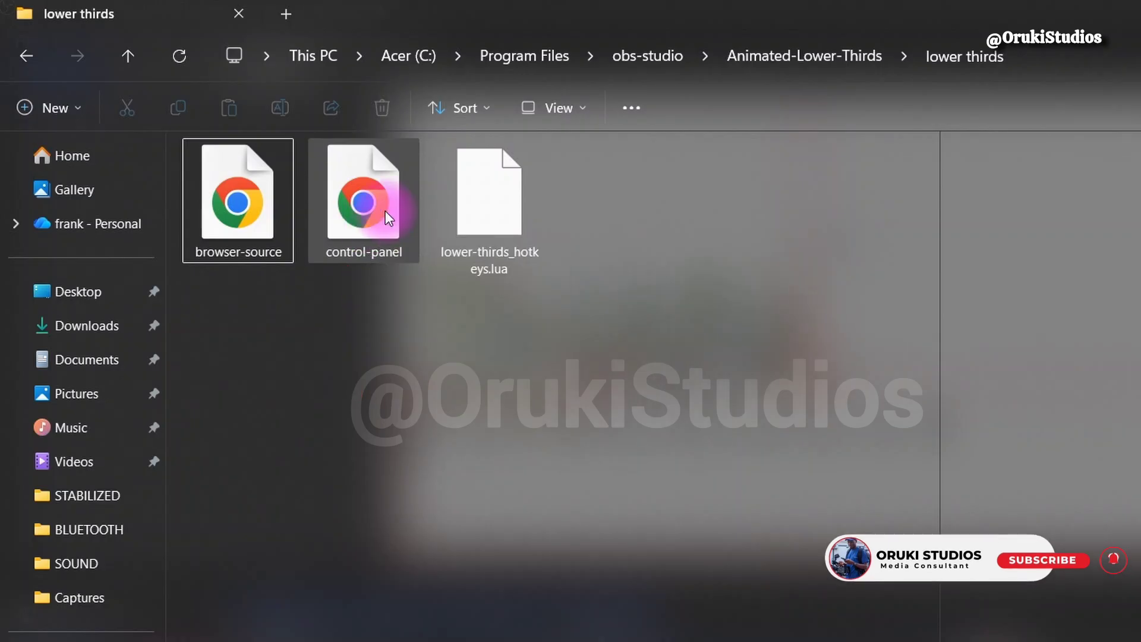
- Open control-panel from the lower thirds folder in Chrome and switch on the main settings and Lower Thirds 1, 2 and 3
double_click(385, 210)
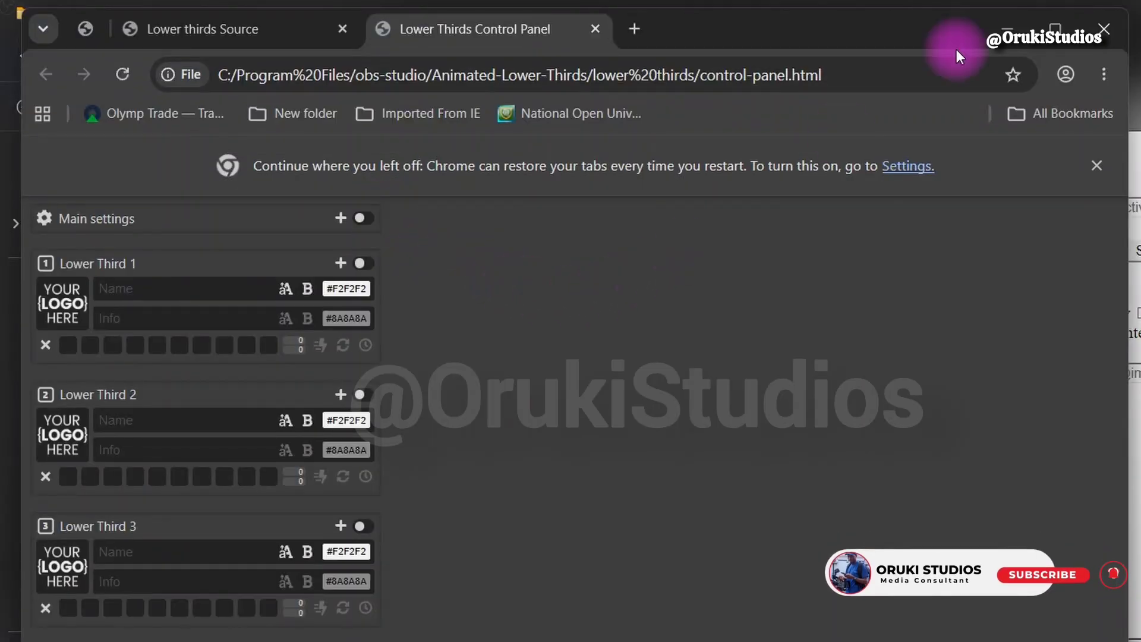
left_click(1064, 28)
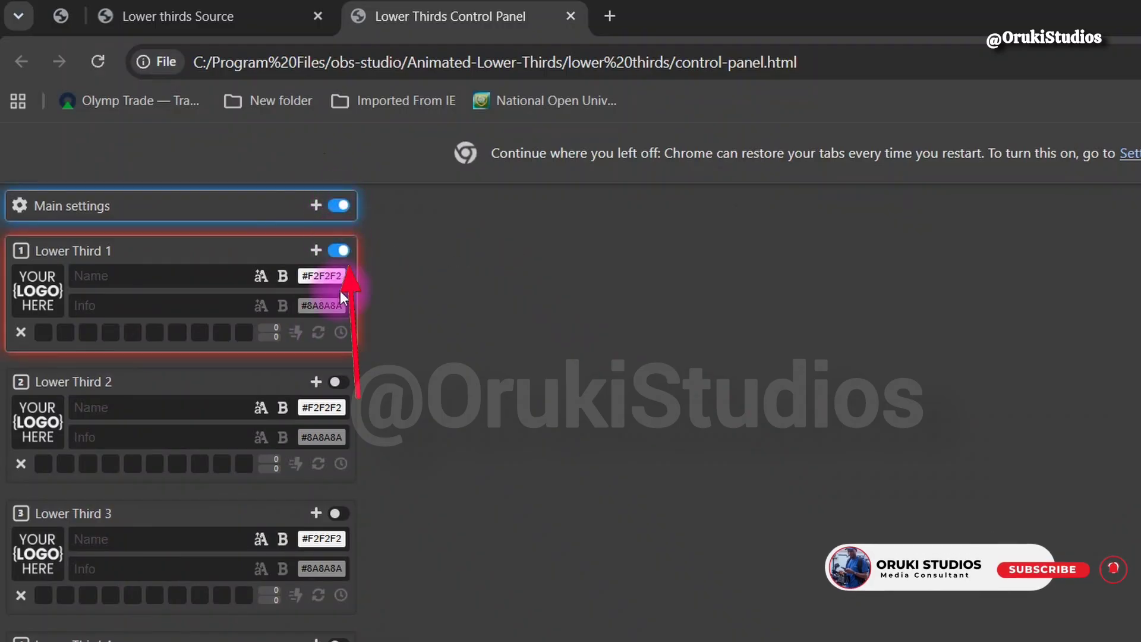
left_click(339, 382)
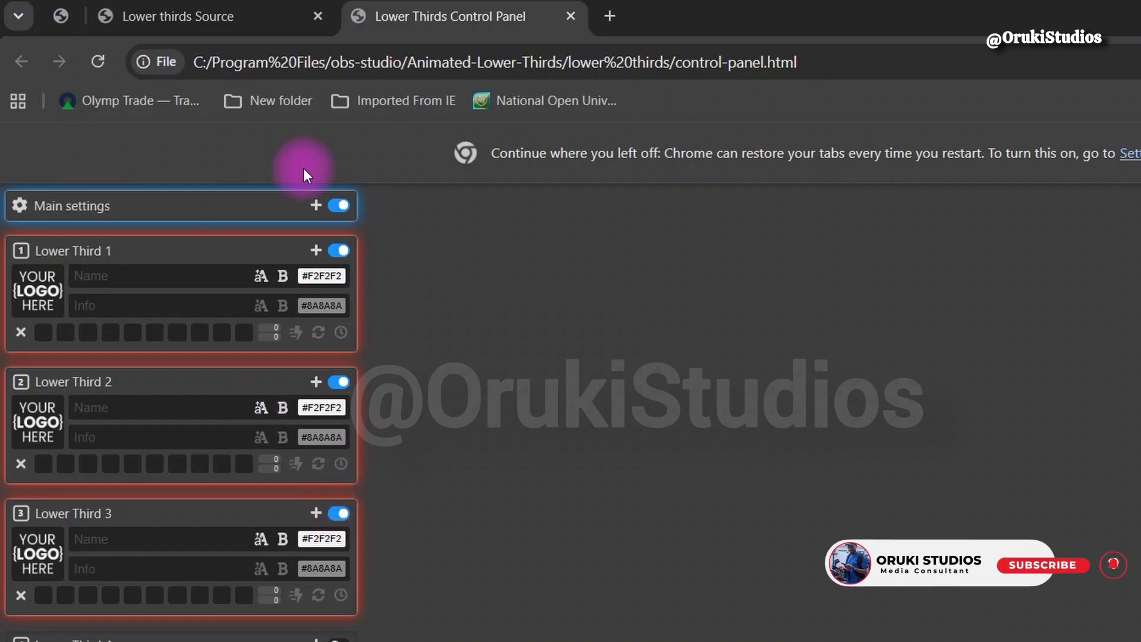
- Copy the full file address of the control-panel.html page
left_click(435, 54)
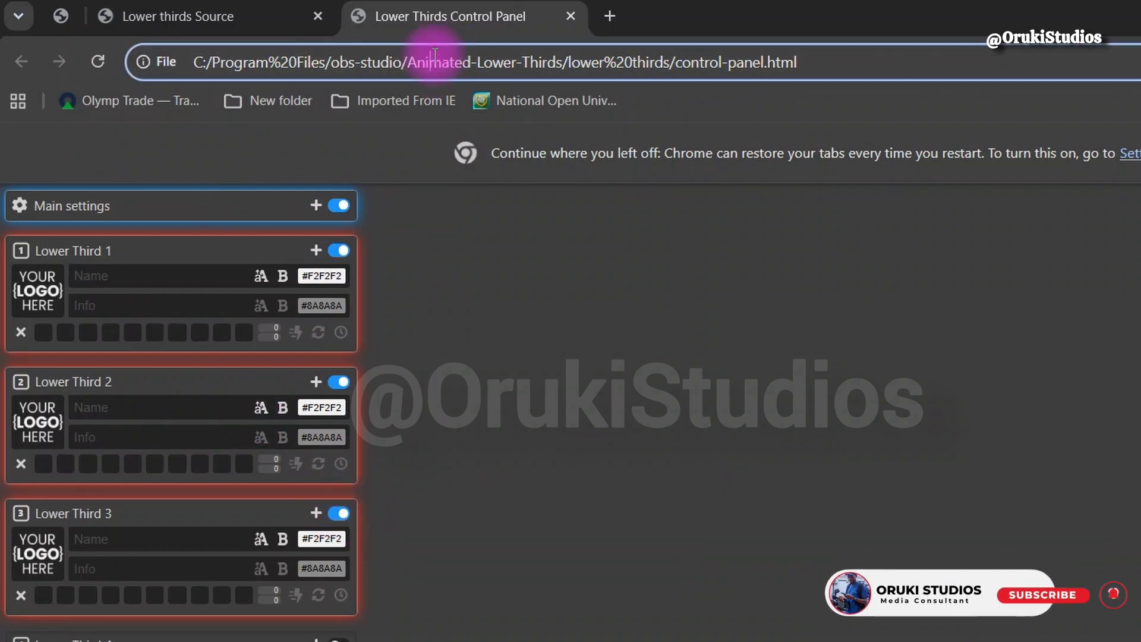
right_click(430, 60)
left_click(536, 221)
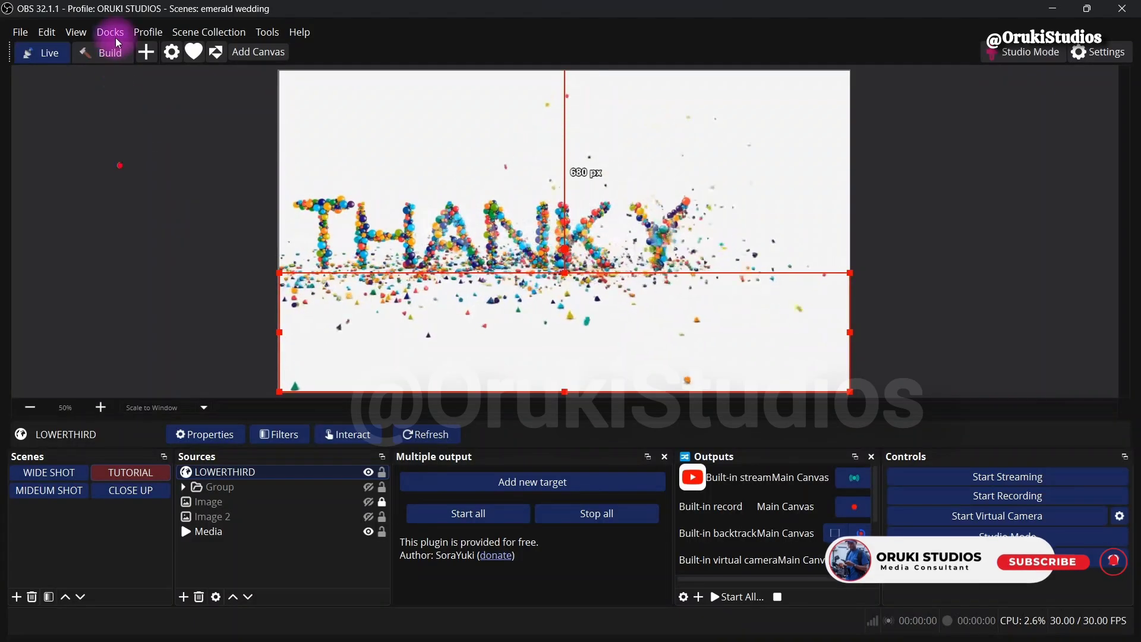
- Switch to OBS Studio and add a custom browser dock named LOWER THIRD with the copied control-panel.html address as its URL
left_click(113, 35)
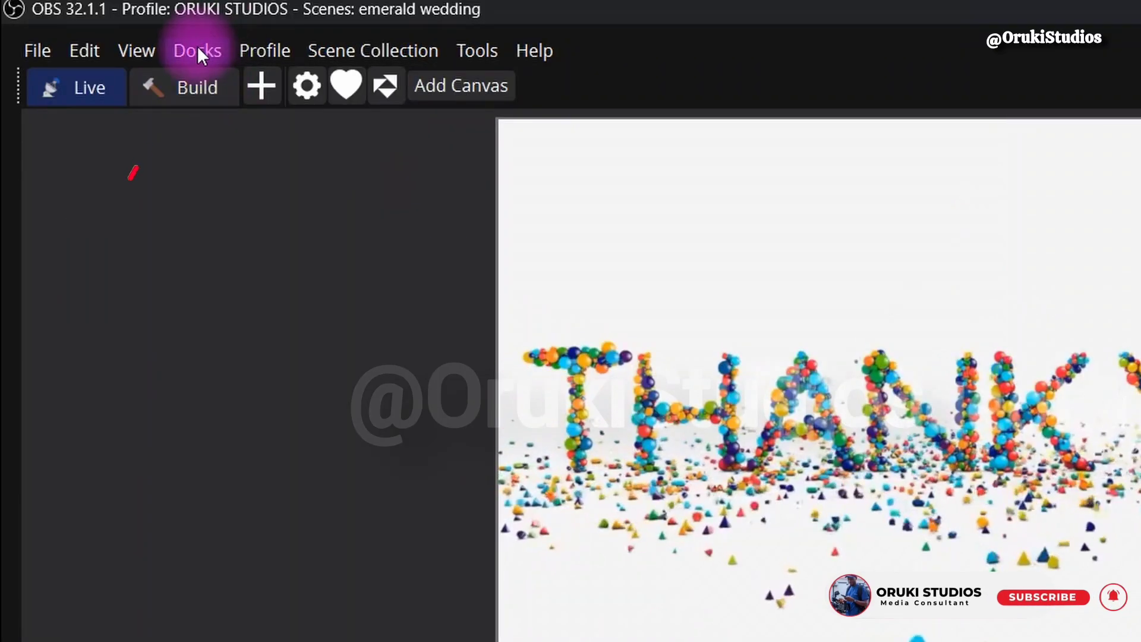
left_click(197, 48)
left_click(245, 173)
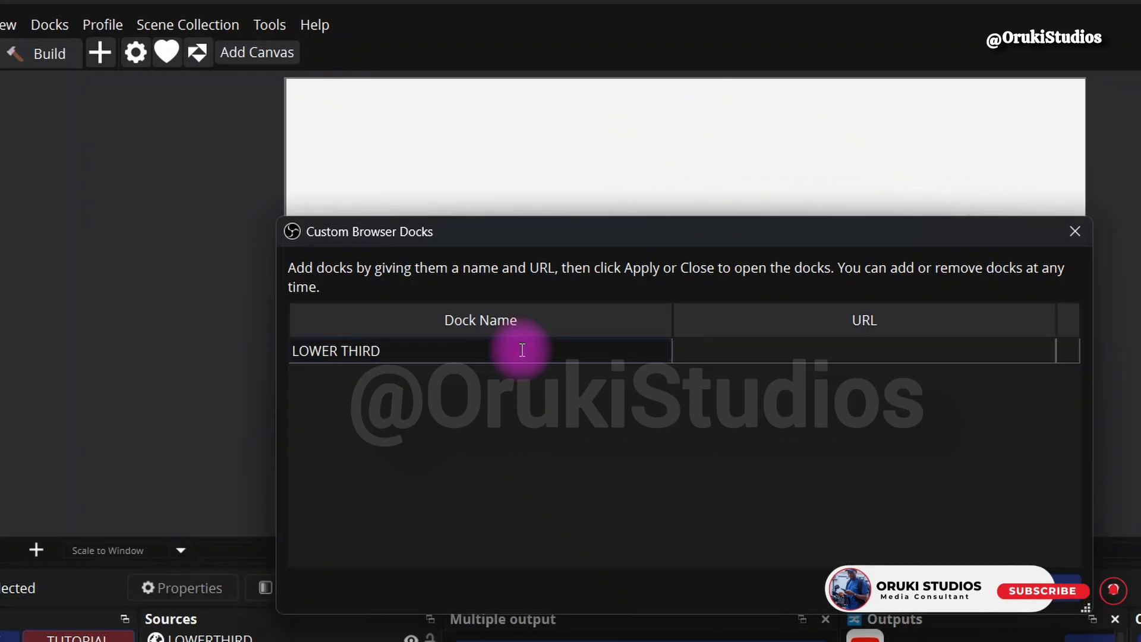
left_click(725, 351)
right_click(725, 350)
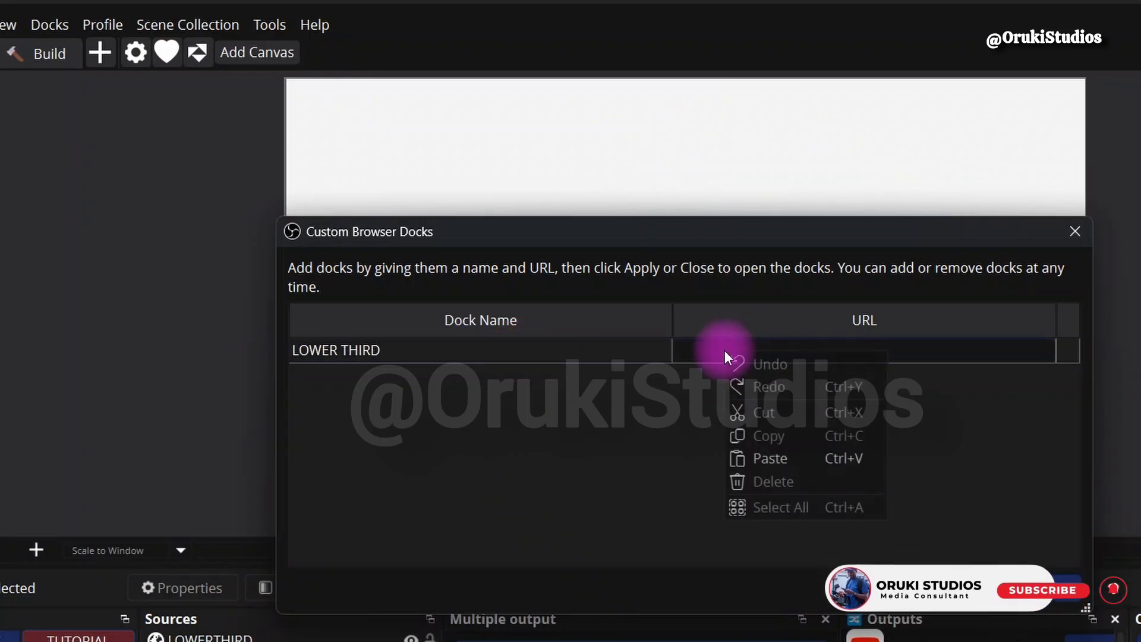
left_click(764, 458)
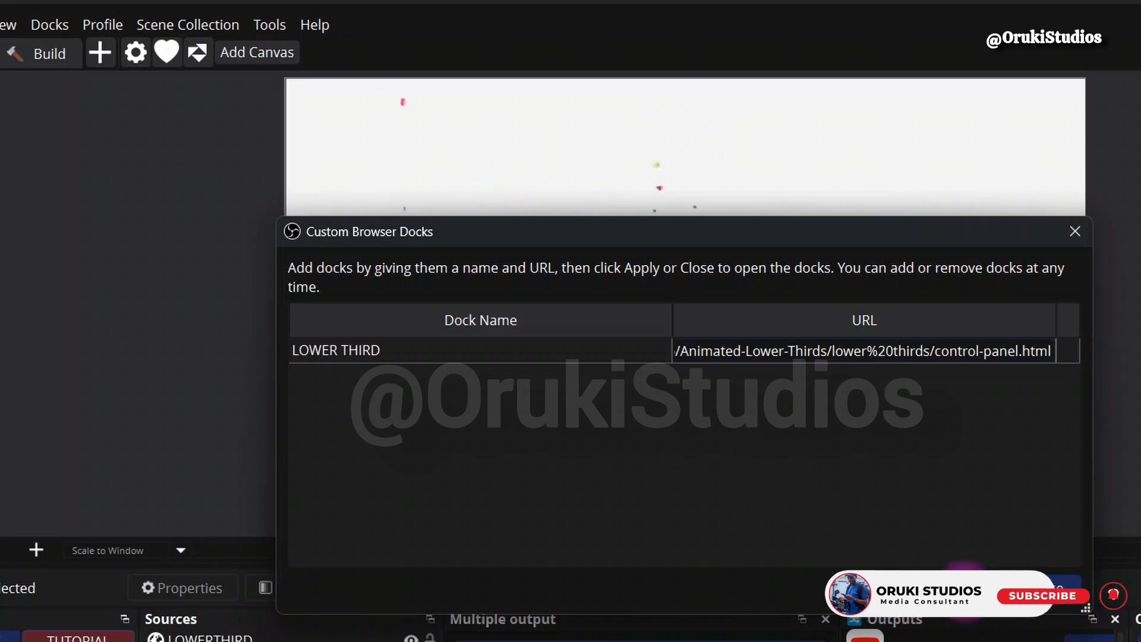
left_click(967, 587)
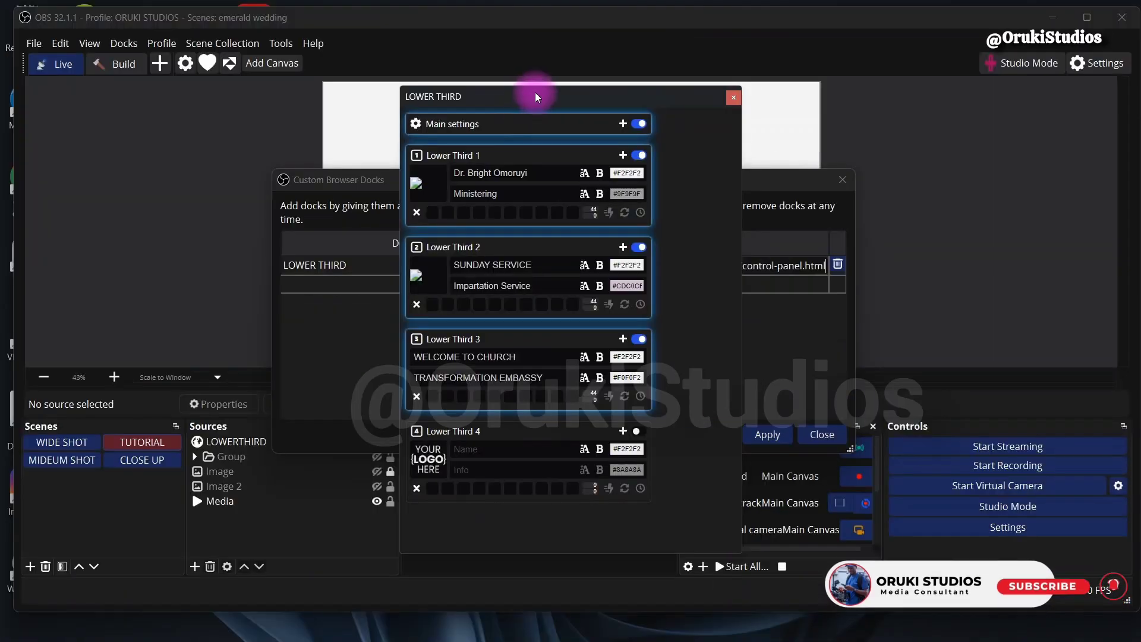
- Close the Custom Browser Docks dialog and dock the floating LOWER THIRD panel to the left of the preview
left_click_drag(535, 91, 252, 145)
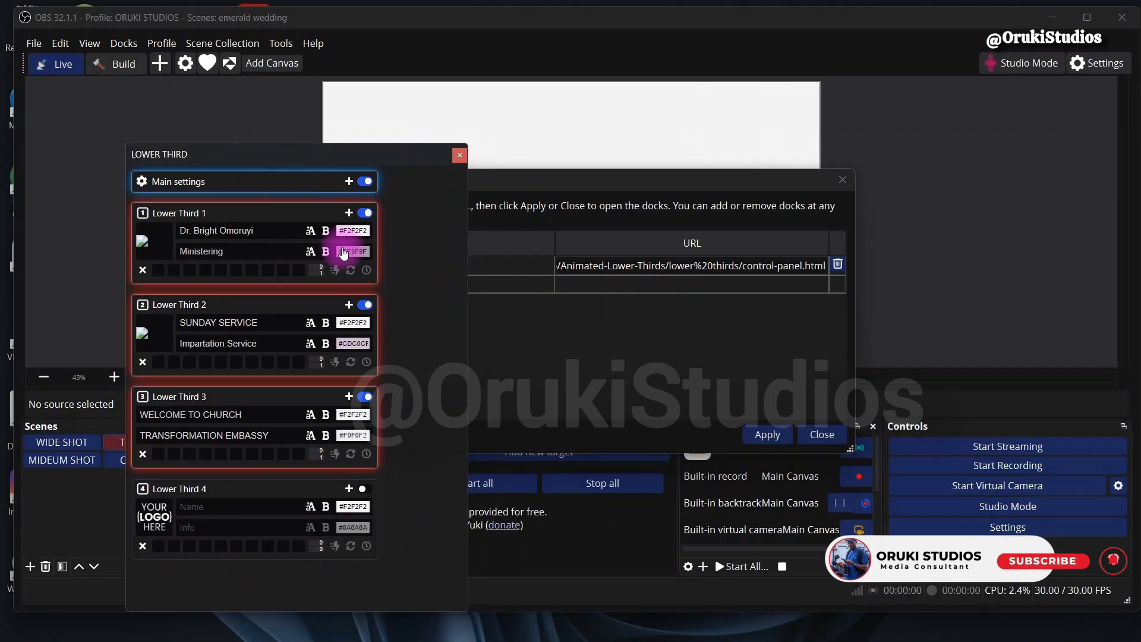
left_click(483, 327)
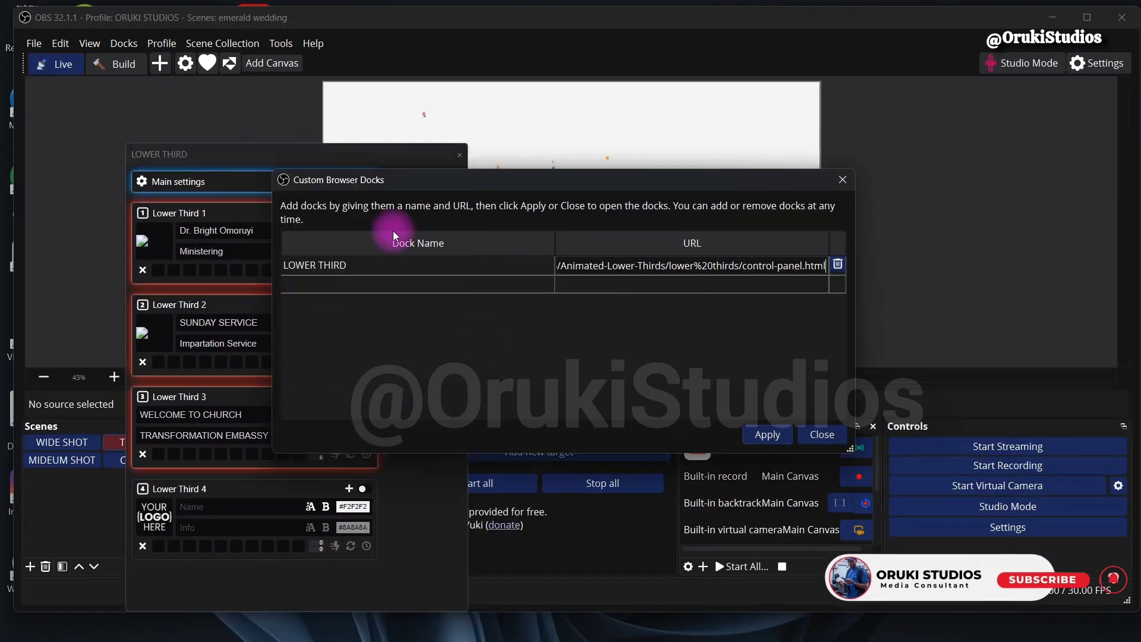
left_click(824, 437)
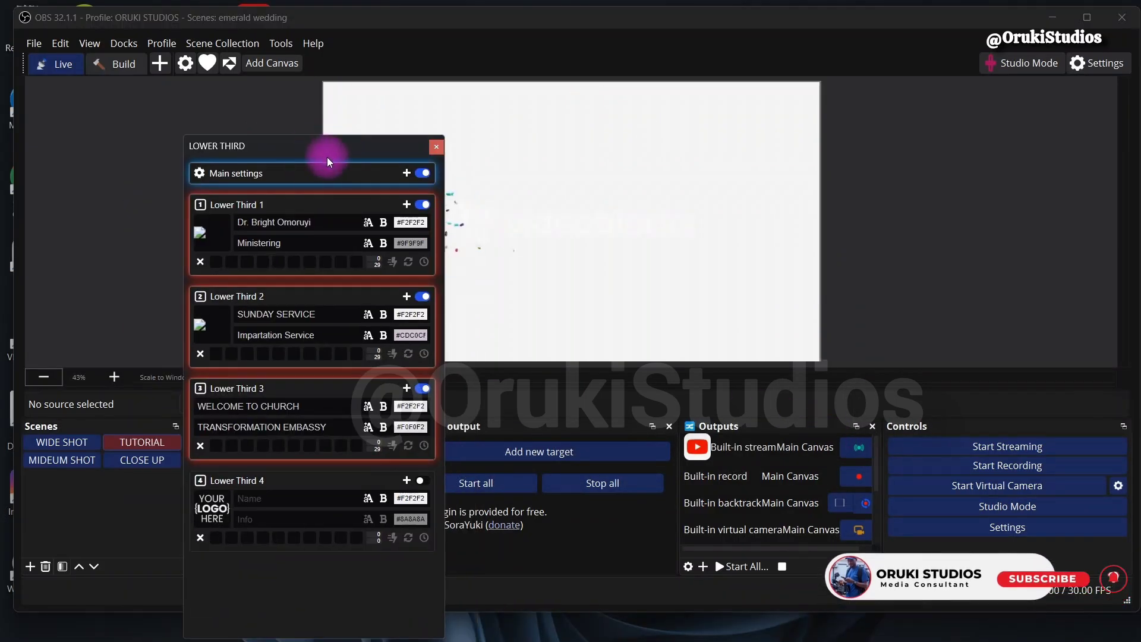
left_click_drag(294, 153, 1103, 160)
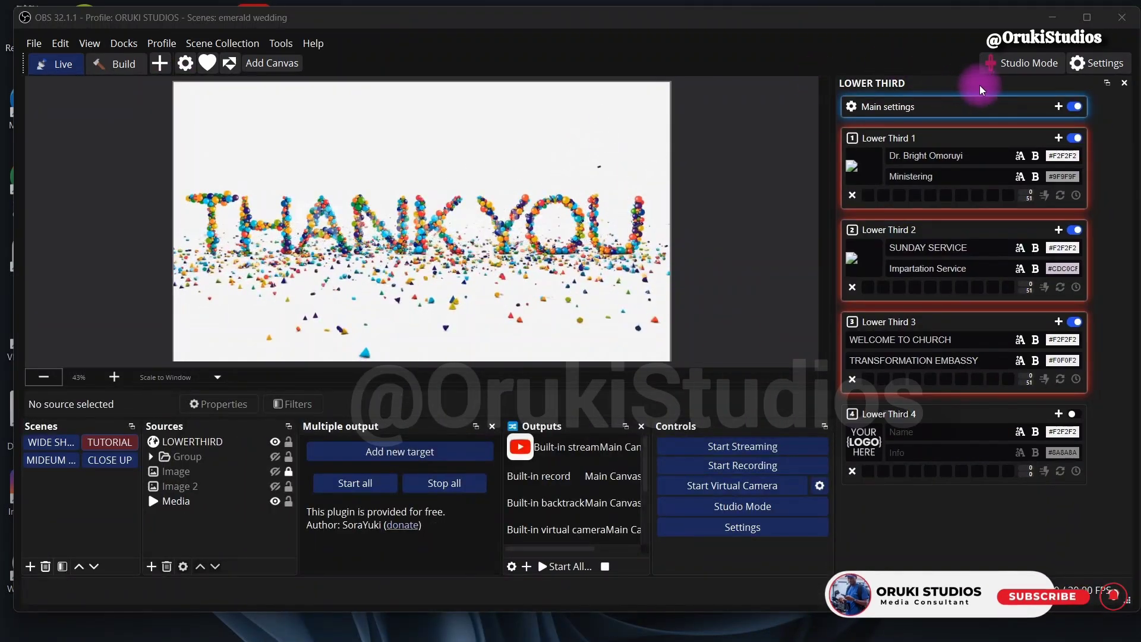
left_click_drag(962, 83, 220, 92)
- Switch off the main settings and Lower Thirds 1, 2 and 3 in the LOWER THIRD dock
left_click(259, 107)
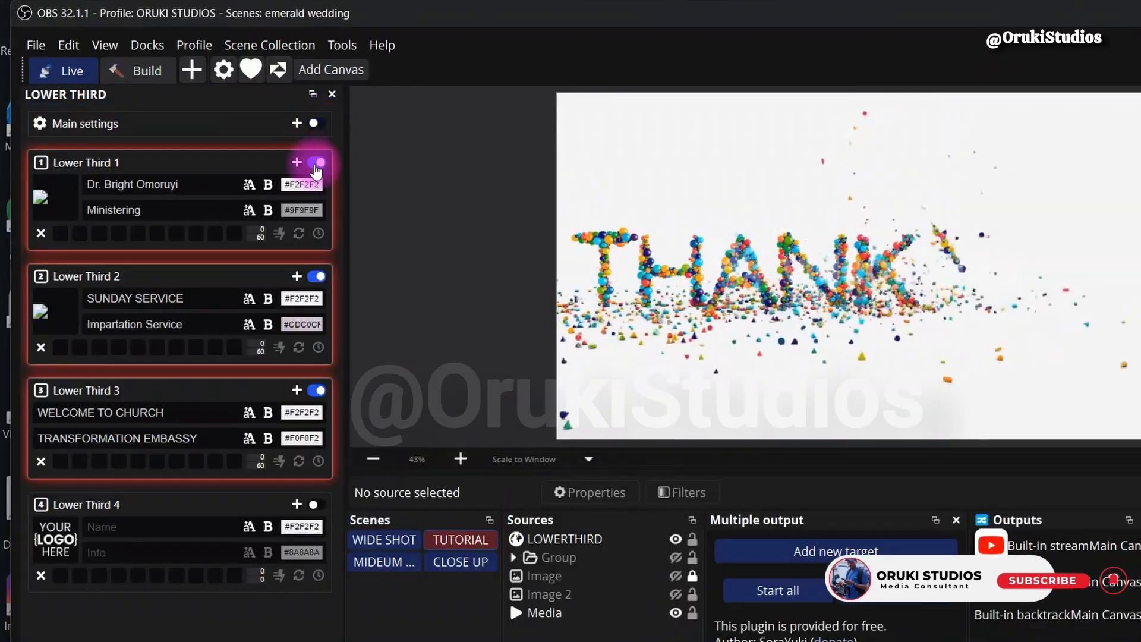
left_click(259, 139)
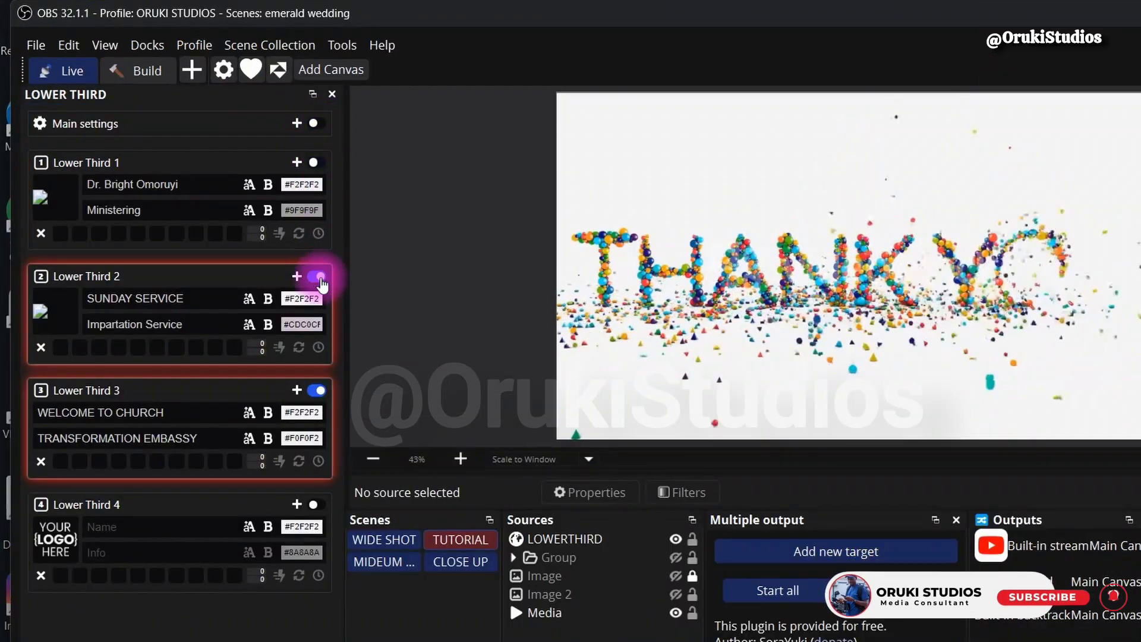
left_click(260, 231)
left_click(309, 392)
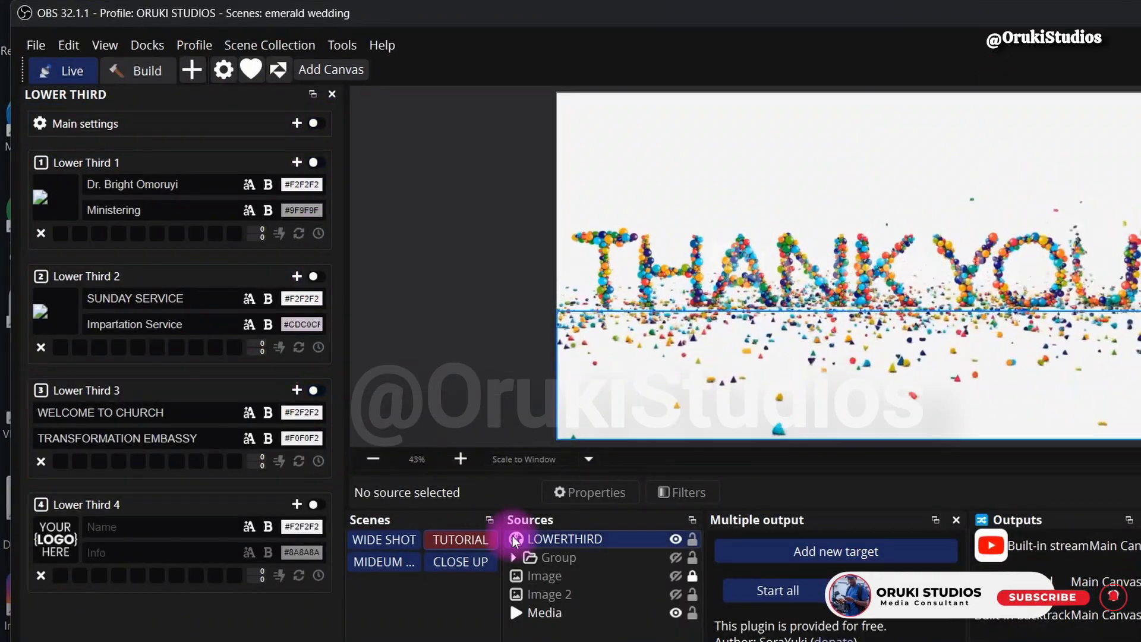
- Select the LOWERTHIRD source to check its placement on the canvas, and deselect it
left_click(551, 540)
left_click(516, 366)
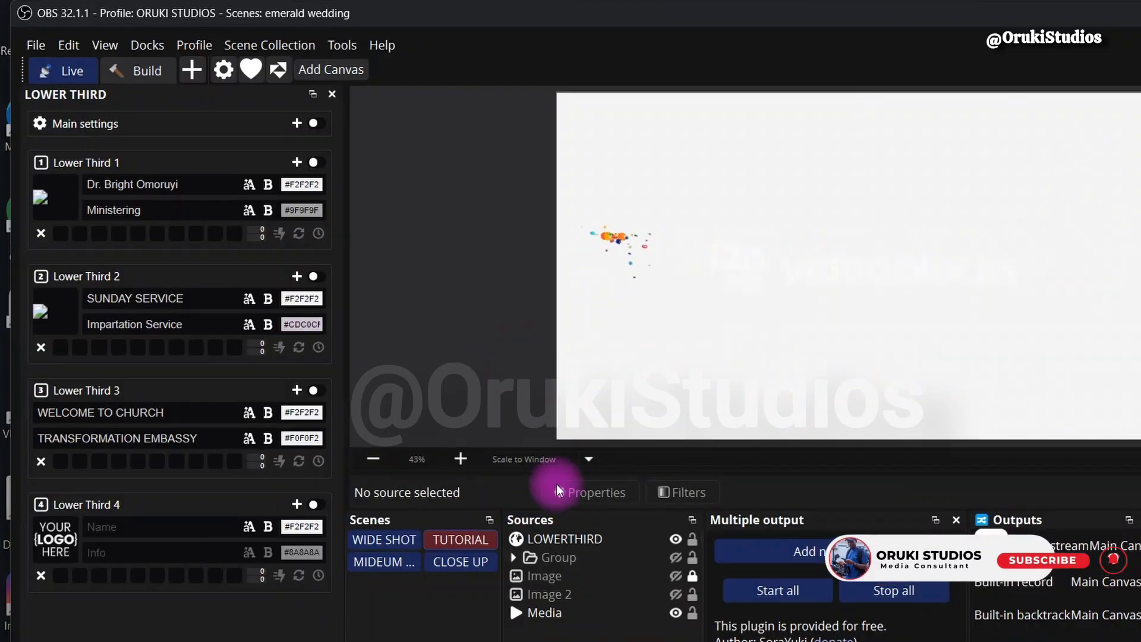
left_click(556, 538)
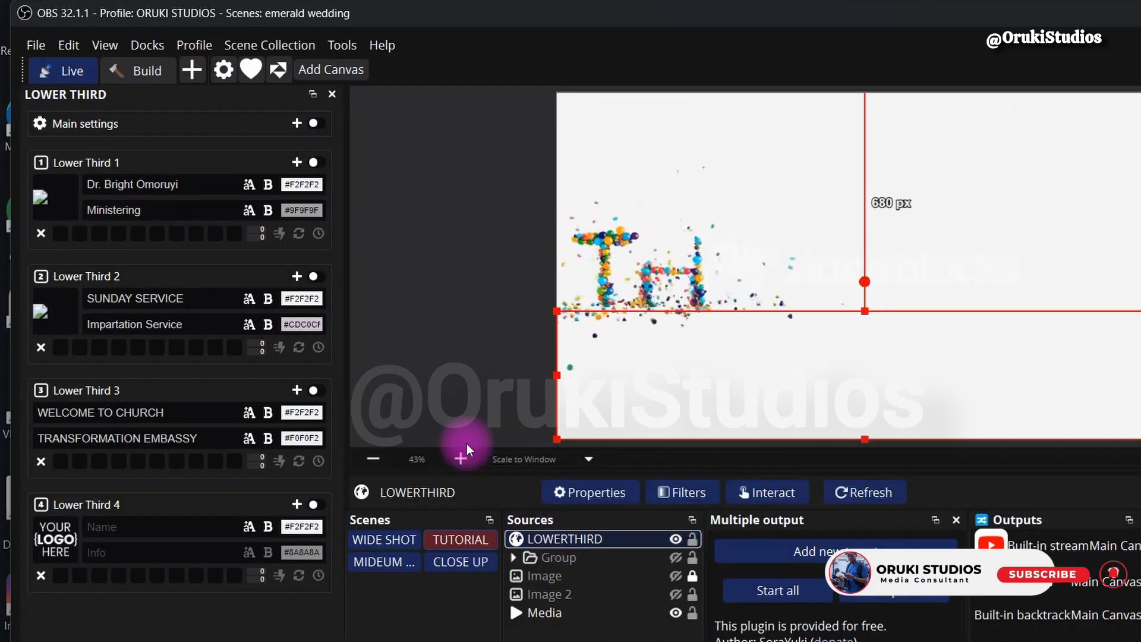
left_click(469, 312)
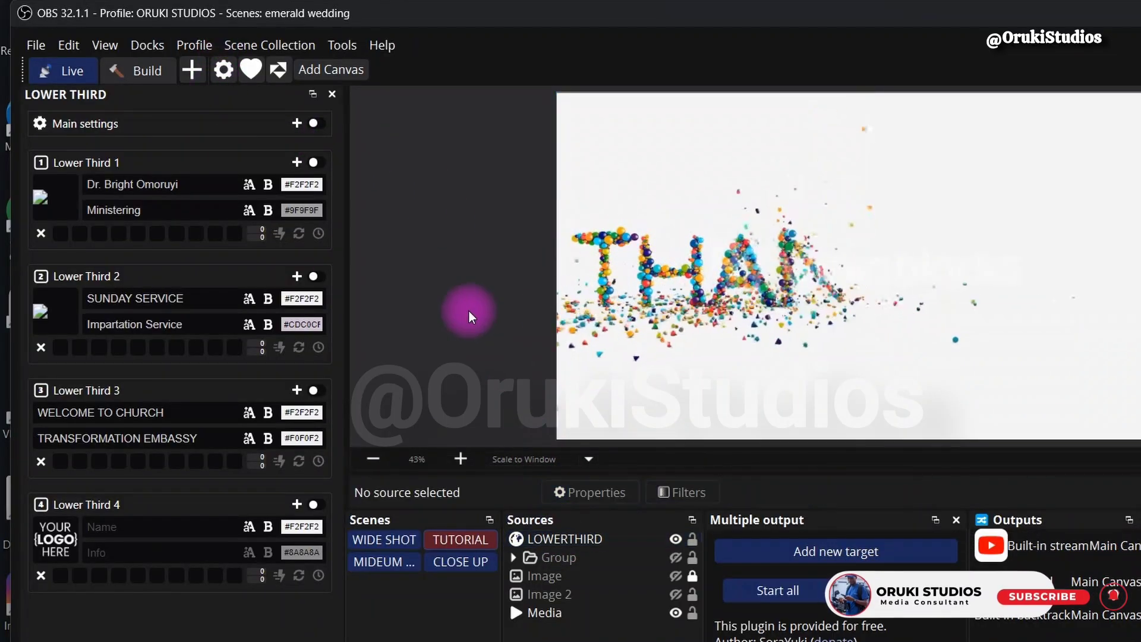